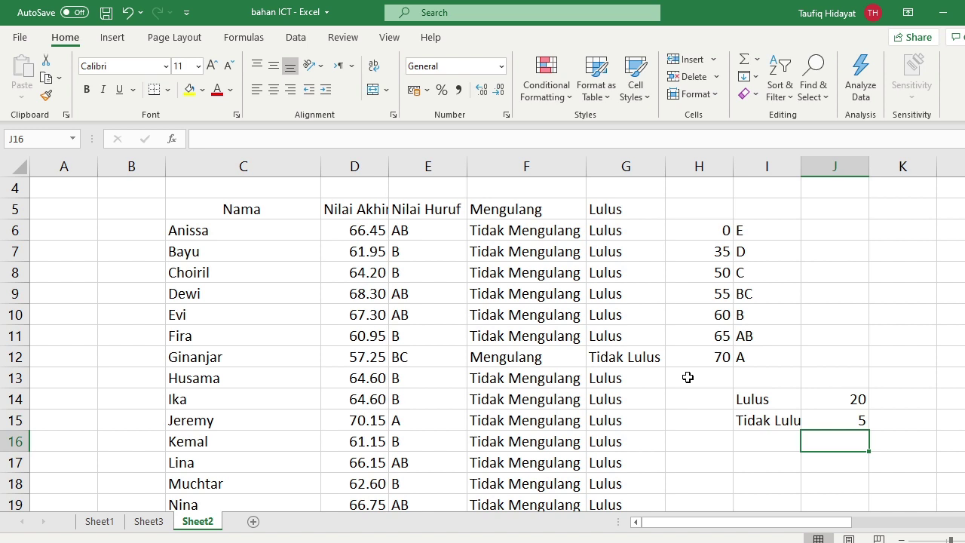
Enter =FREQUENCY(D6:D30;H6:H12) in cell J5 to count the final scores per grade threshold.
{"action": "left_click", "coordinate": [841, 231]}
{"action": "key", "text": "ctrl+z"}
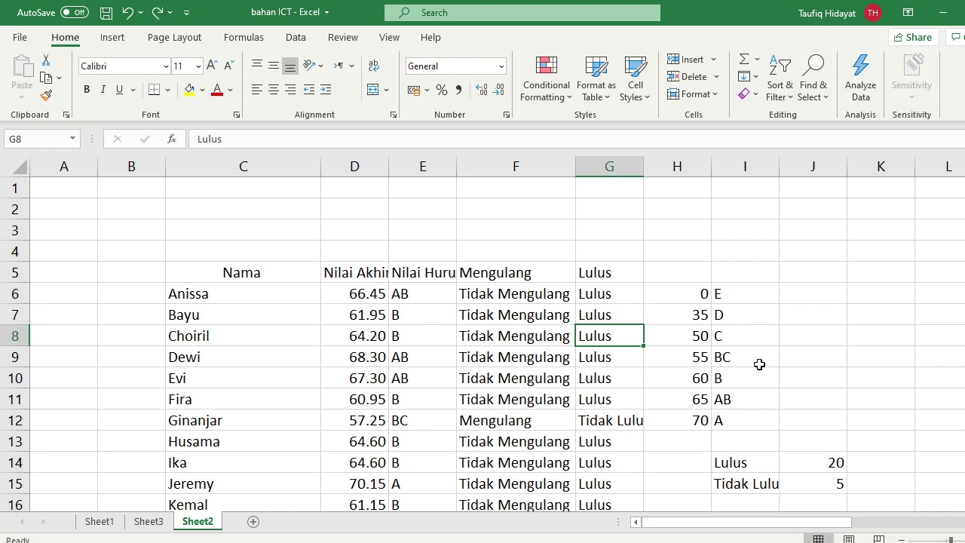
{"action": "left_click", "coordinate": [822, 273]}
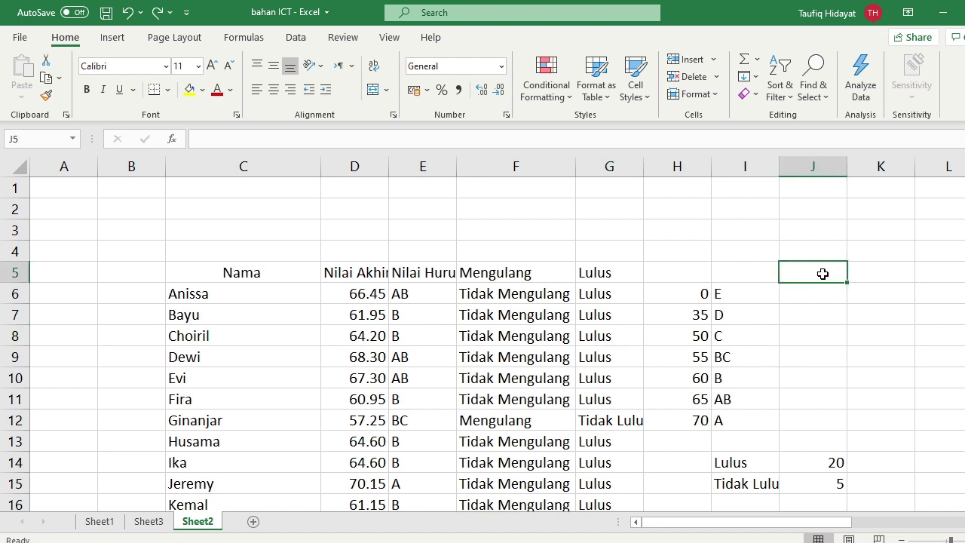
{"action": "type", "text": "=fr"}
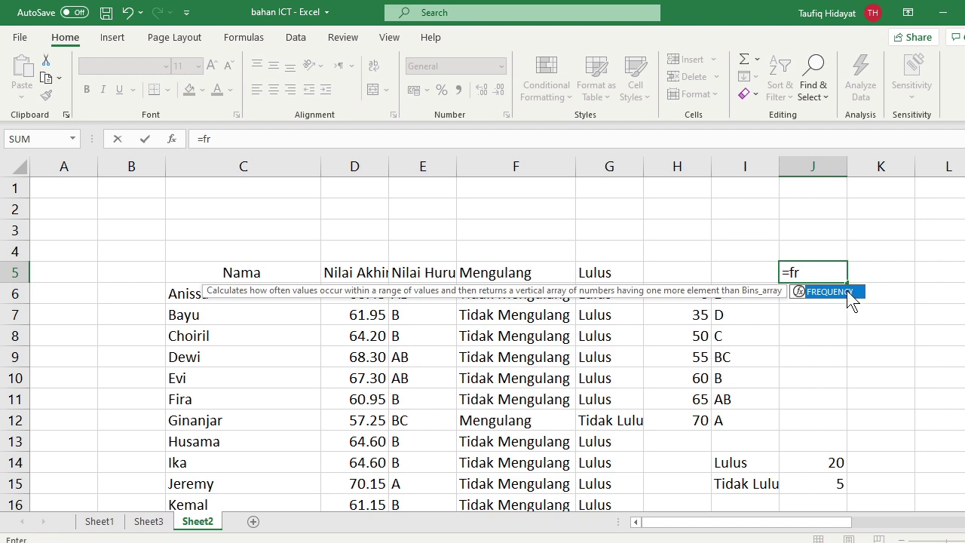
{"action": "double_click", "coordinate": [847, 291]}
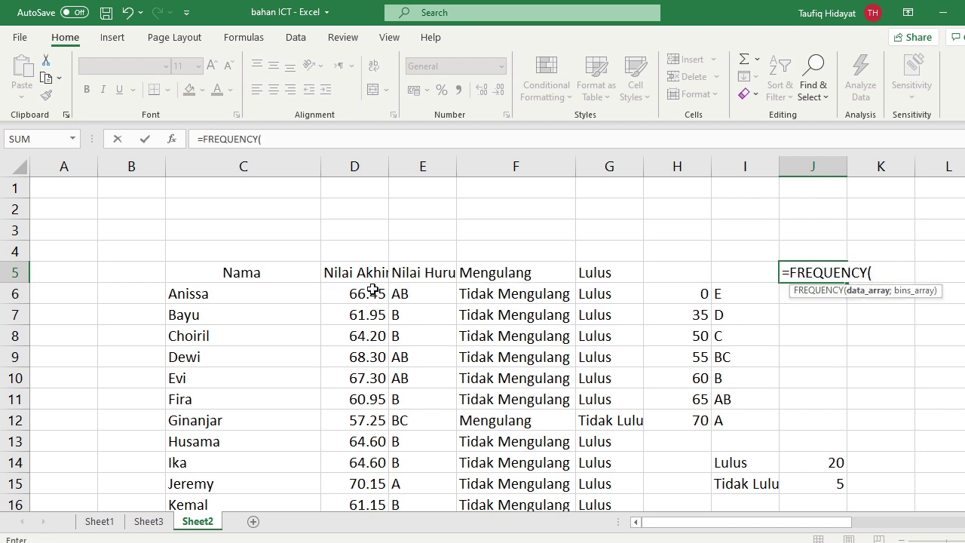
{"action": "left_click_drag", "start_coordinate": [375, 294], "coordinate": [362, 426]}
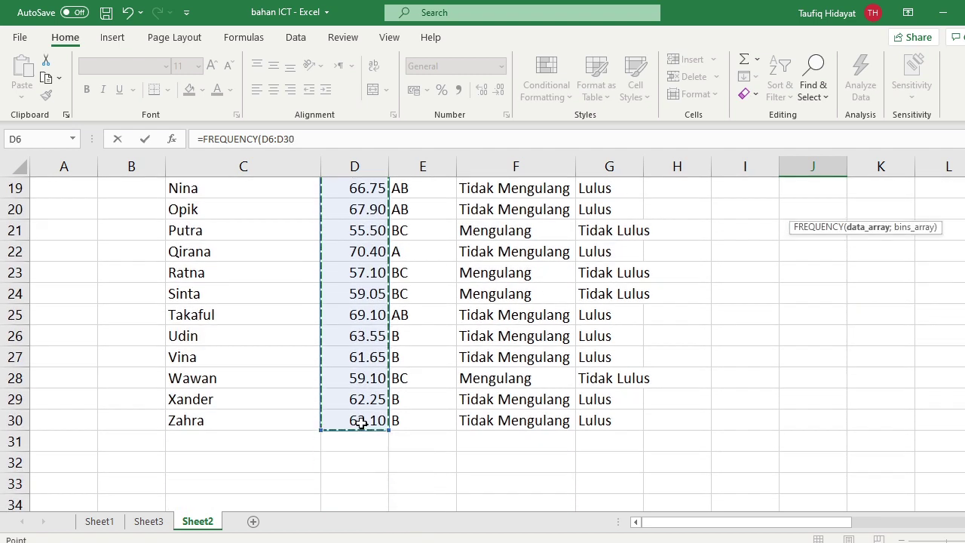
{"action": "type", "text": ";"}
{"action": "scroll", "coordinate": [780, 327], "scroll_direction": "up", "scroll_amount": 5}
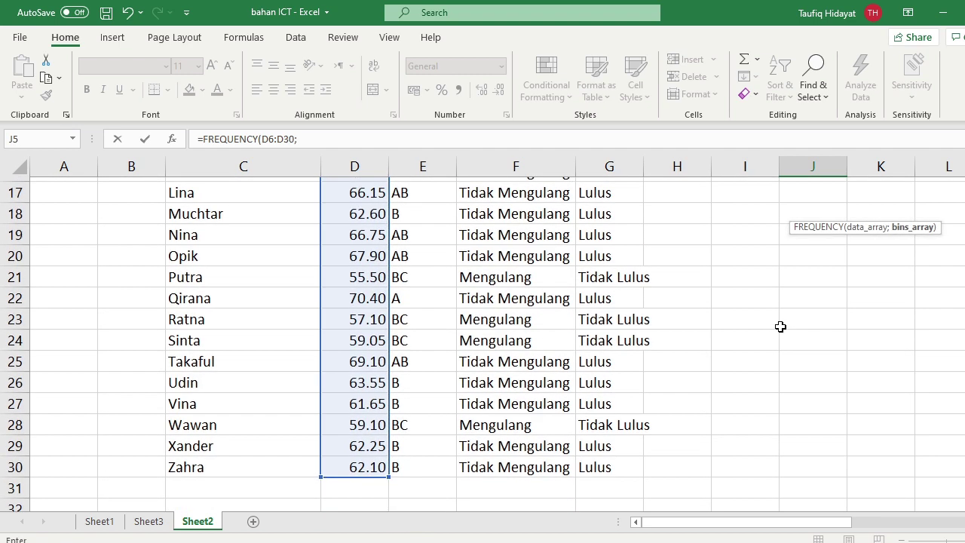
{"action": "left_click_drag", "start_coordinate": [696, 237], "coordinate": [697, 363]}
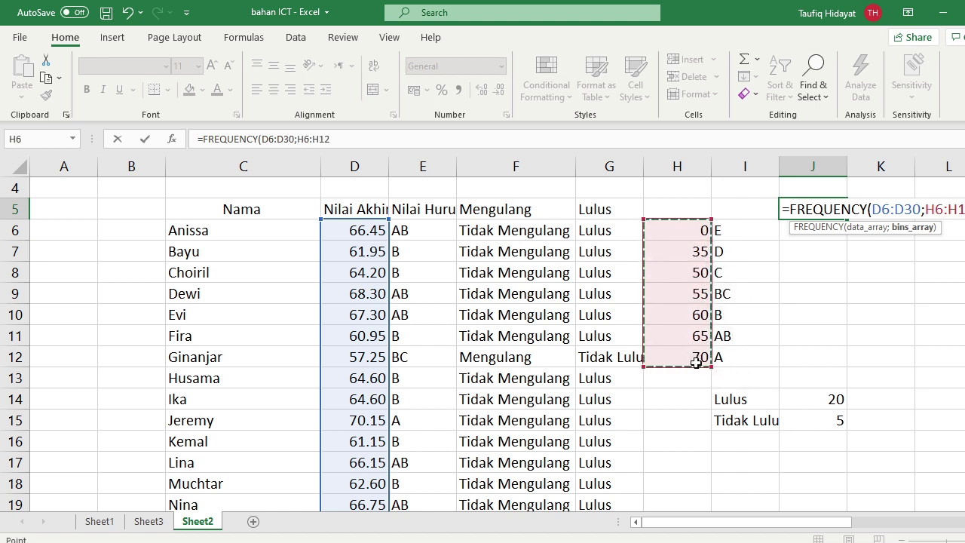
{"action": "key", "text": "Return"}
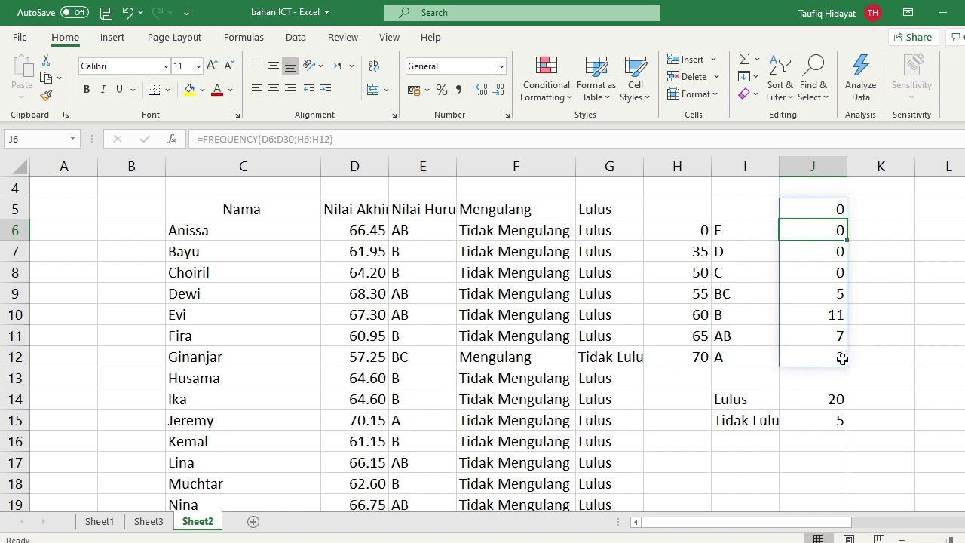
Examine the frequency counts in J9:J12 against the letter grades in the student list.
{"action": "left_click_drag", "start_coordinate": [831, 286], "coordinate": [829, 355]}
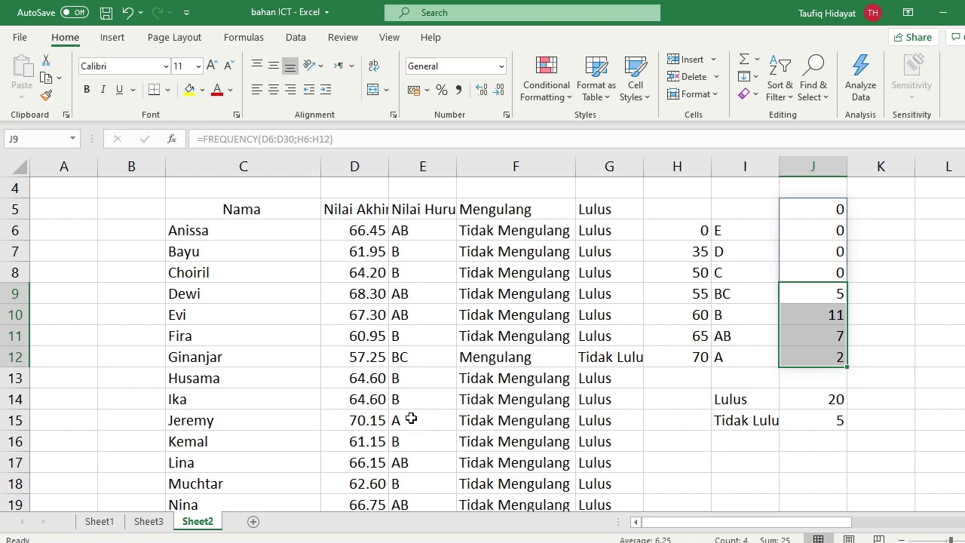
{"action": "scroll", "coordinate": [439, 439], "scroll_direction": "down", "scroll_amount": 3}
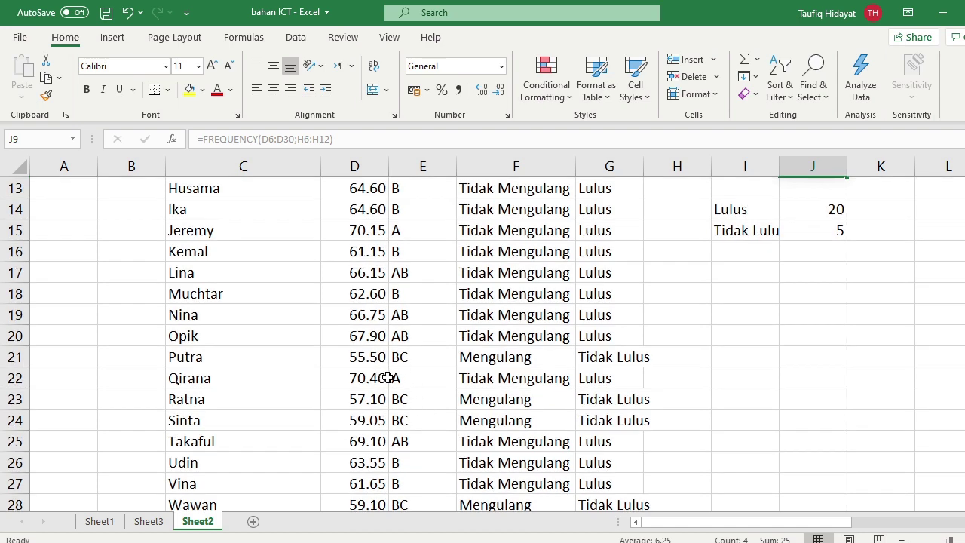
{"action": "scroll", "coordinate": [405, 379], "scroll_direction": "down", "scroll_amount": 2}
{"action": "scroll", "coordinate": [728, 319], "scroll_direction": "up", "scroll_amount": 4}
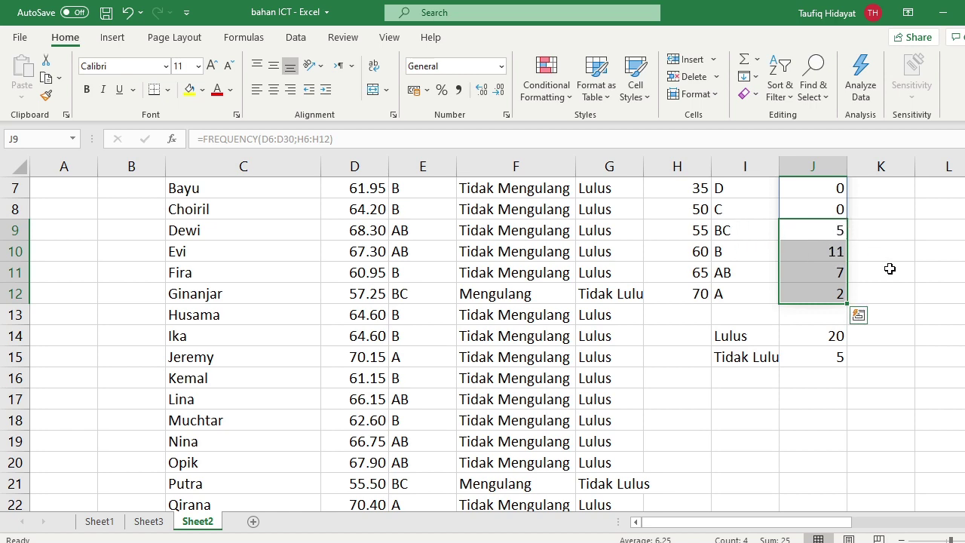
{"action": "scroll", "coordinate": [902, 286], "scroll_direction": "up", "scroll_amount": 1}
{"action": "scroll", "coordinate": [902, 287], "scroll_direction": "up", "scroll_amount": 2}
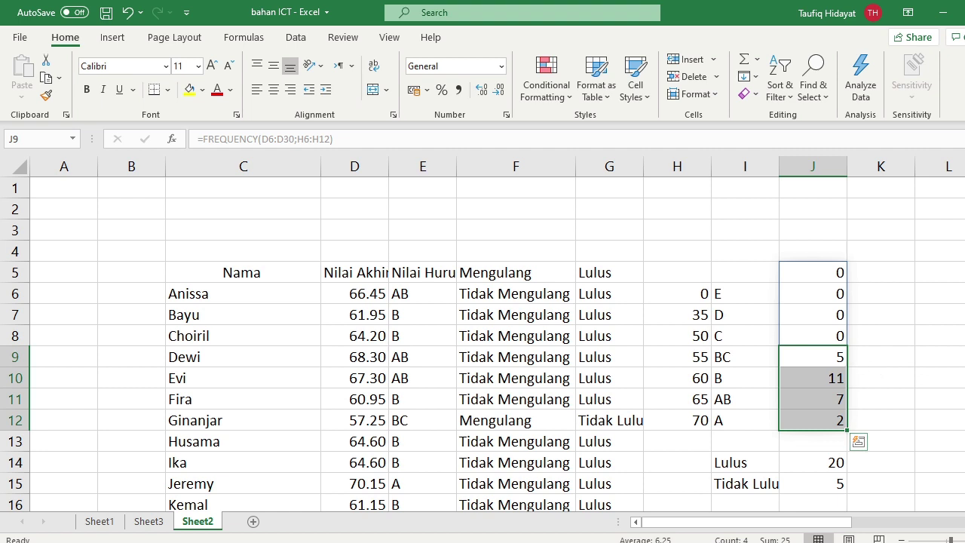
Insert a 2-D clustered column chart from the letter grades and their frequencies in I6:J12.
{"action": "left_click", "coordinate": [964, 378]}
{"action": "left_click_drag", "start_coordinate": [689, 294], "coordinate": [739, 334]}
{"action": "left_click", "coordinate": [730, 332]}
{"action": "left_click_drag", "start_coordinate": [728, 299], "coordinate": [822, 419]}
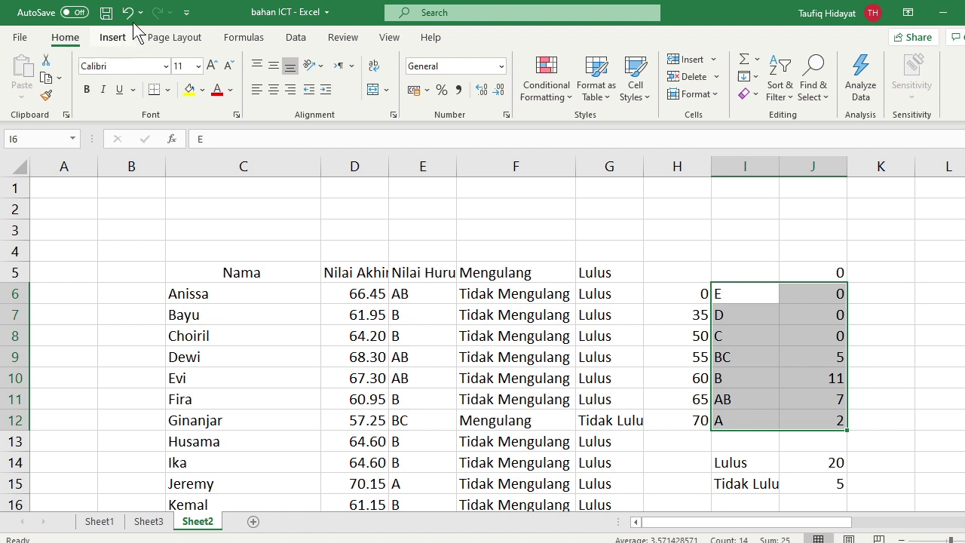
{"action": "left_click", "coordinate": [113, 44]}
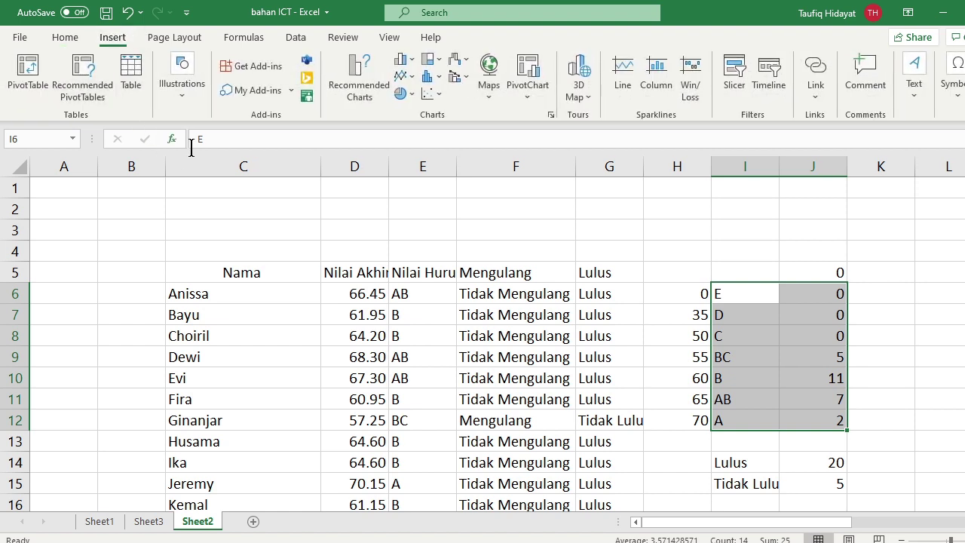
{"action": "left_click", "coordinate": [408, 59]}
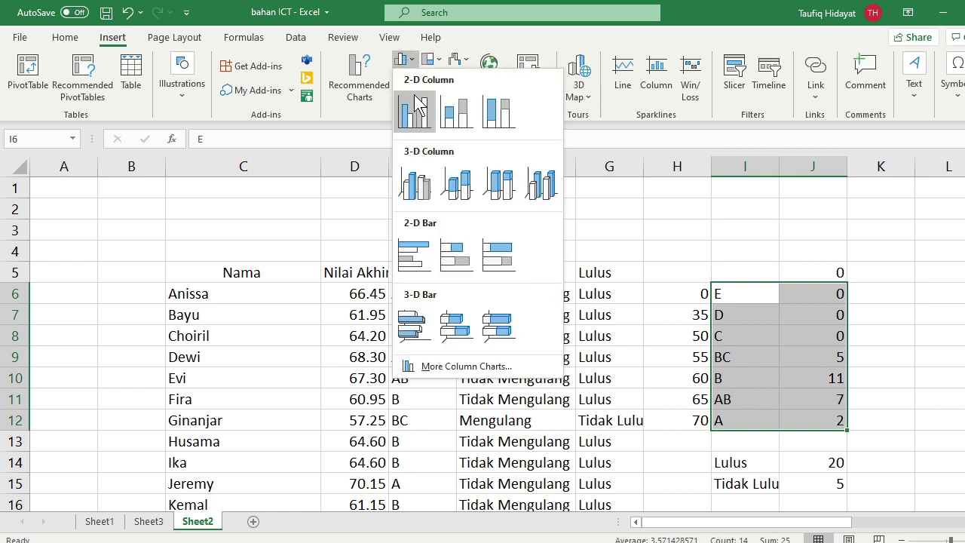
{"action": "left_click", "coordinate": [423, 116]}
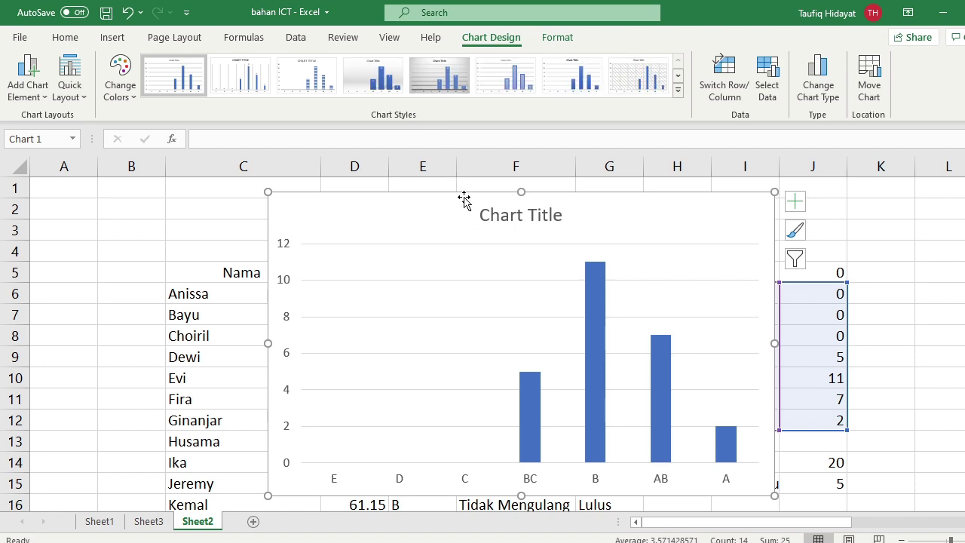
Move the column chart clear of the grade data in columns H to J and delete its chart title.
{"action": "mouse_move", "coordinate": [459, 196]}
{"action": "left_mouse_down"}
{"action": "mouse_move", "coordinate": [302, 184]}
{"action": "mouse_move", "coordinate": [338, 195]}
{"action": "left_mouse_up"}
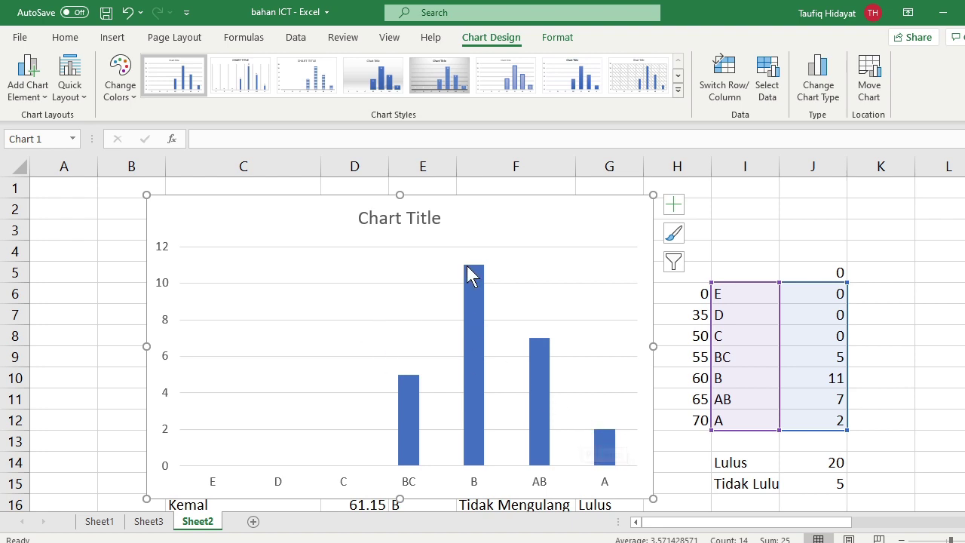
{"action": "left_click", "coordinate": [423, 226]}
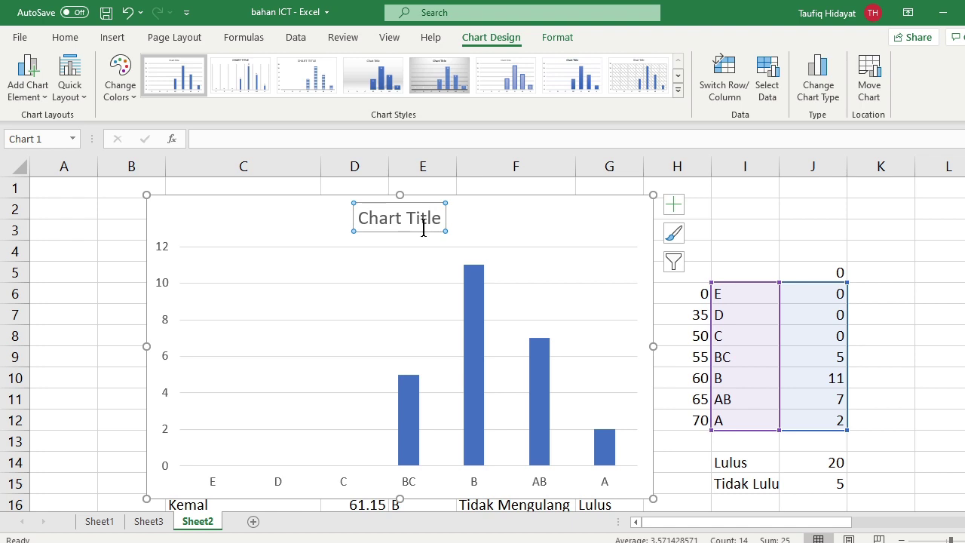
{"action": "key", "text": "Delete"}
Add primary horizontal and primary vertical axis titles to the column chart.
{"action": "left_click", "coordinate": [28, 79]}
{"action": "mouse_move", "coordinate": [80, 120]}
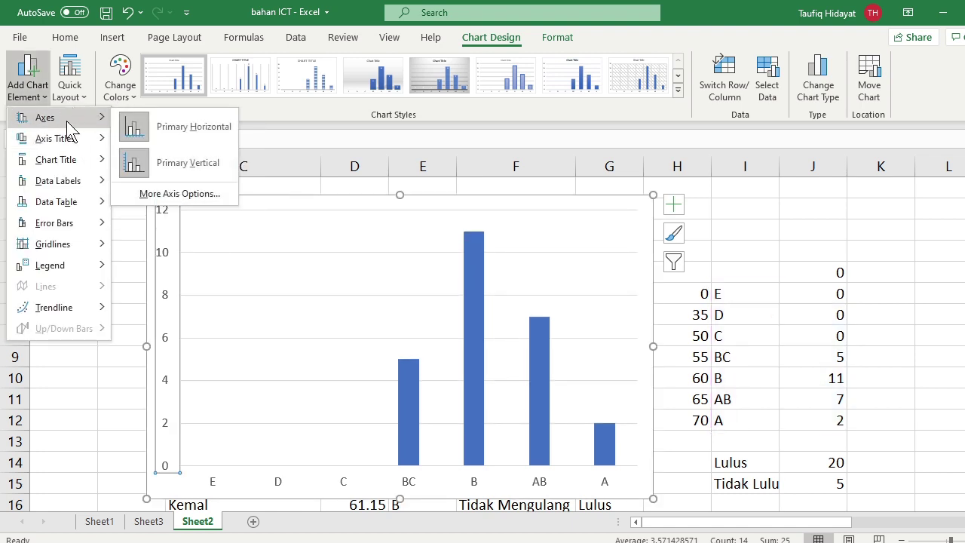
{"action": "mouse_move", "coordinate": [102, 139]}
{"action": "left_click", "coordinate": [162, 147]}
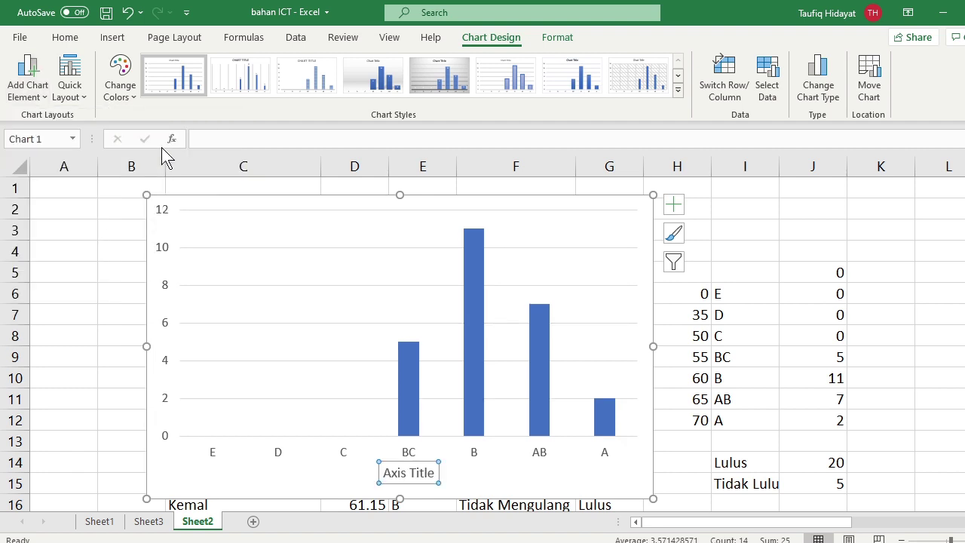
{"action": "left_click", "coordinate": [28, 82]}
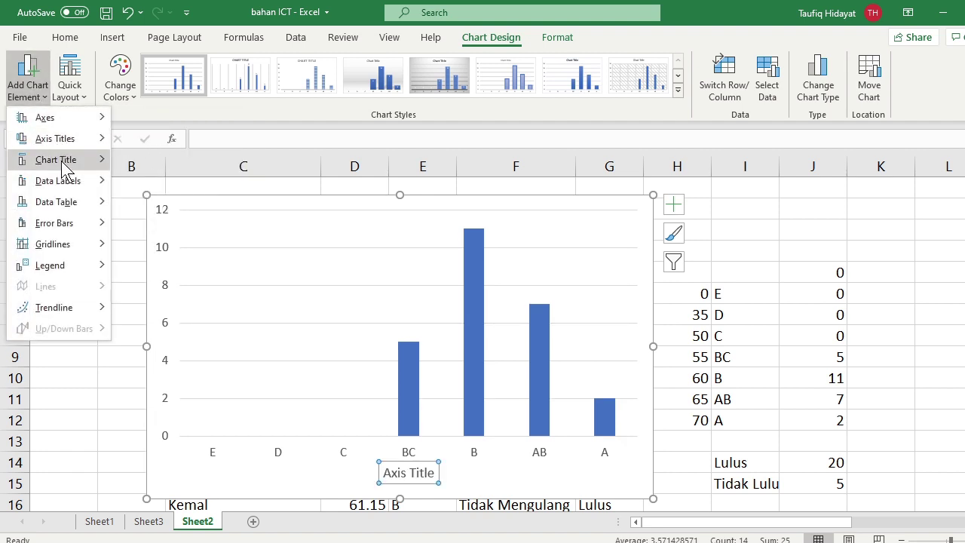
{"action": "mouse_move", "coordinate": [73, 136]}
{"action": "left_click", "coordinate": [162, 184]}
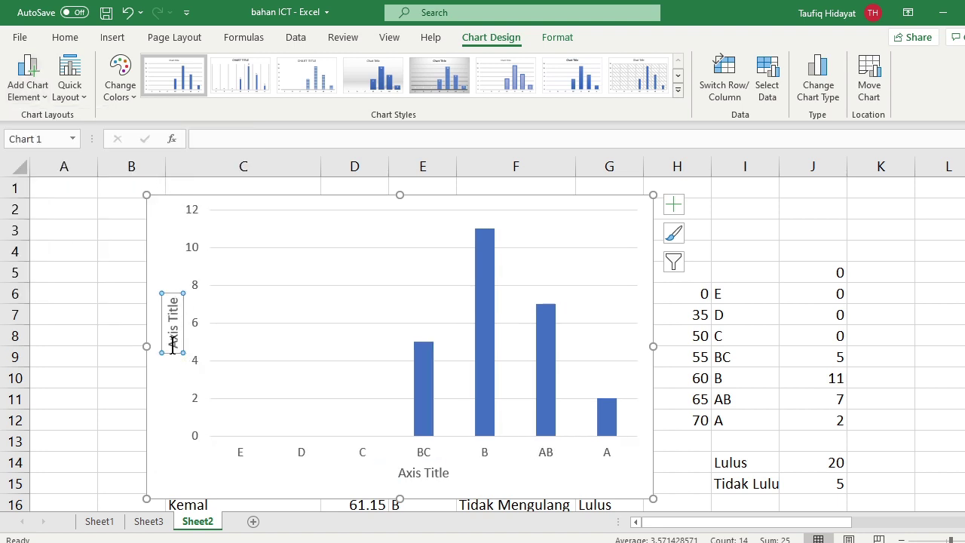
Set the vertical axis title to "kali muncul" and the horizontal axis title to "nilai huruf".
{"action": "left_click_drag", "start_coordinate": [174, 349], "coordinate": [176, 292]}
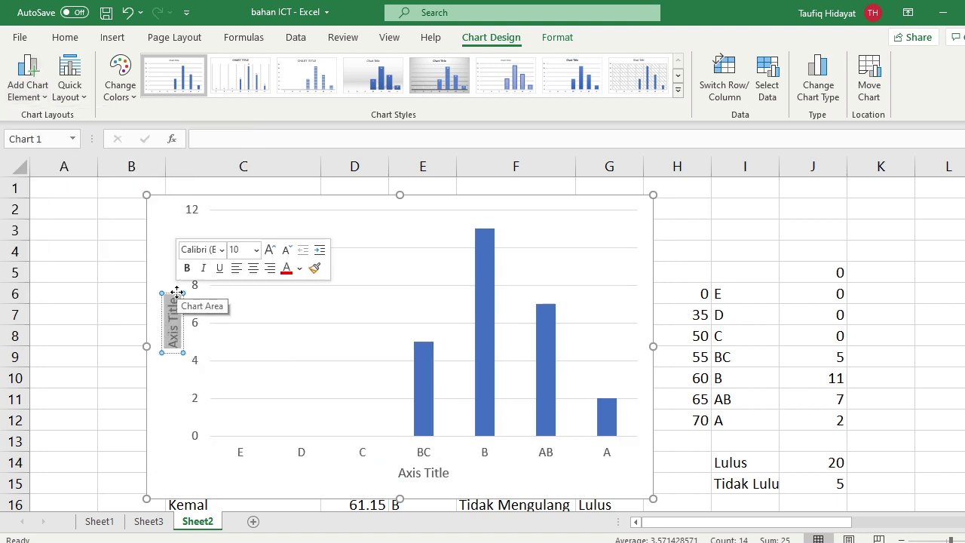
{"action": "type", "text": "kali munc"}
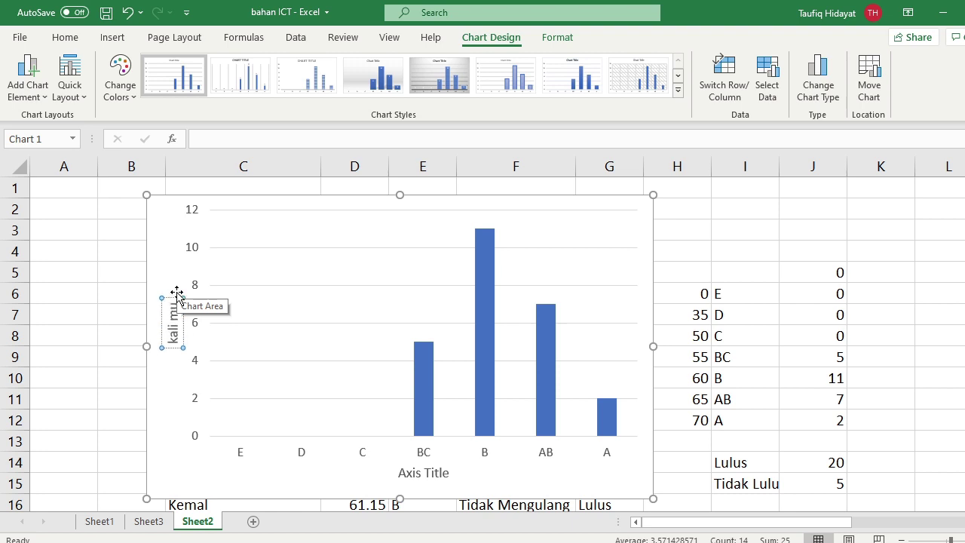
{"action": "type", "text": "ul"}
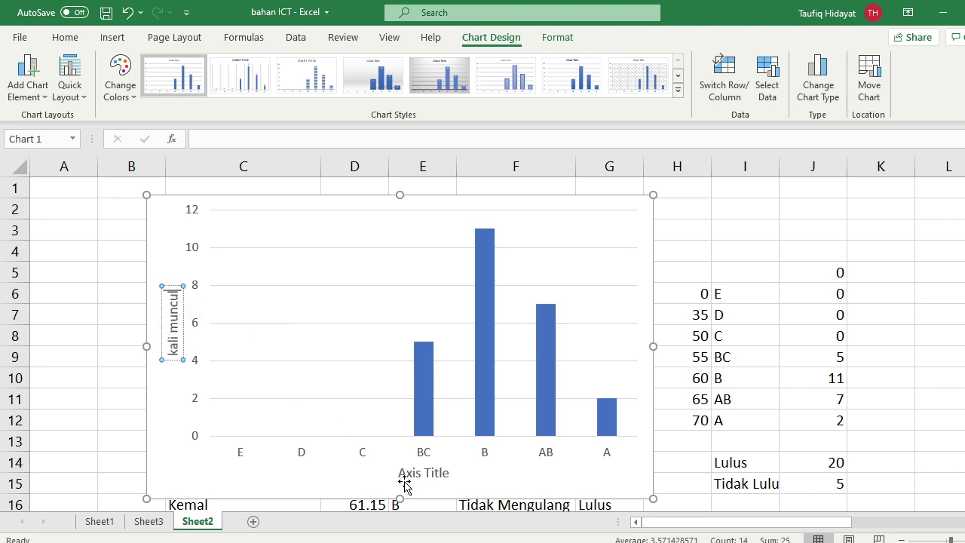
{"action": "left_click", "coordinate": [449, 473]}
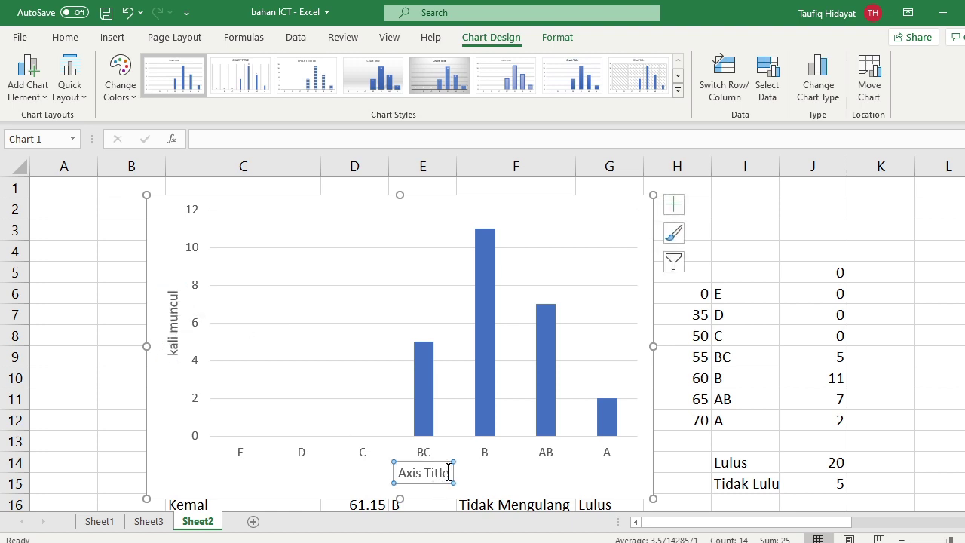
{"action": "type", "text": "hu"}
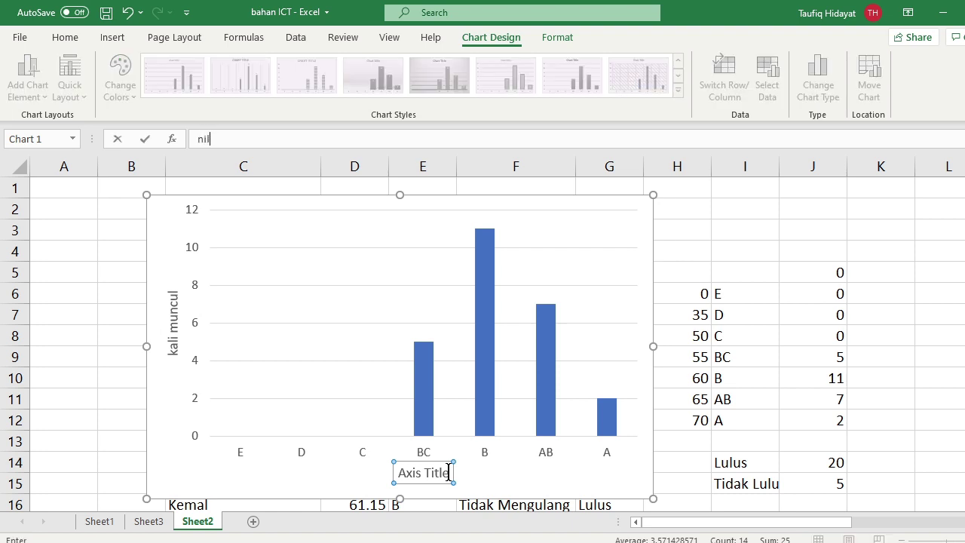
{"action": "type", "text": "ruf"}
{"action": "key", "text": "Return"}
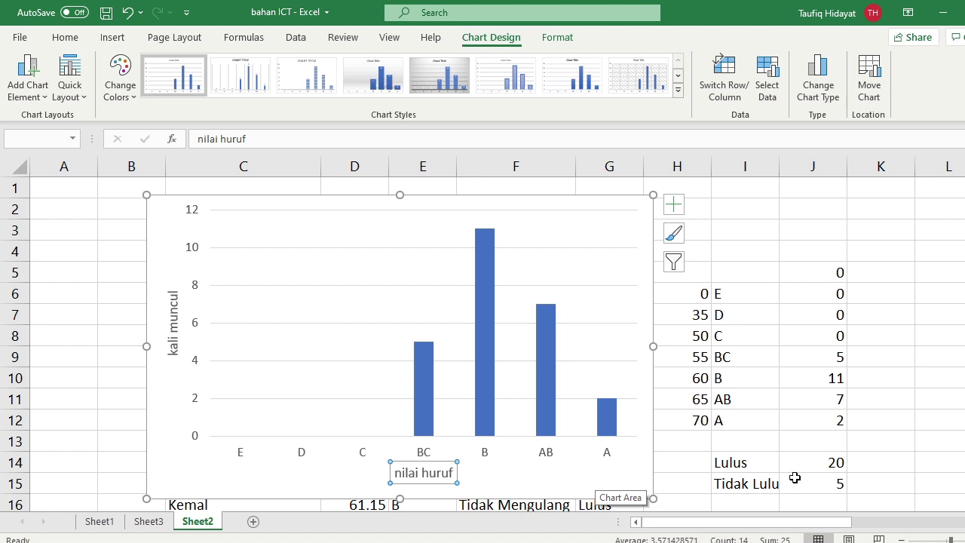
Insert a 2-D pie chart from the Lulus and Tidak Lulus counts in I14:J15.
{"action": "left_click_drag", "start_coordinate": [882, 467], "coordinate": [893, 478]}
{"action": "scroll", "coordinate": [897, 475], "scroll_direction": "down", "scroll_amount": 2}
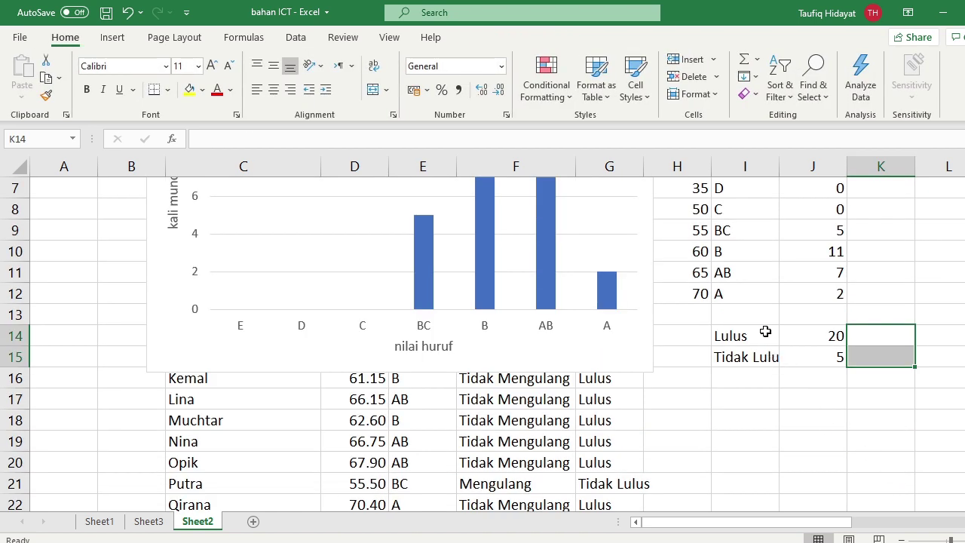
{"action": "left_click_drag", "start_coordinate": [766, 332], "coordinate": [822, 354]}
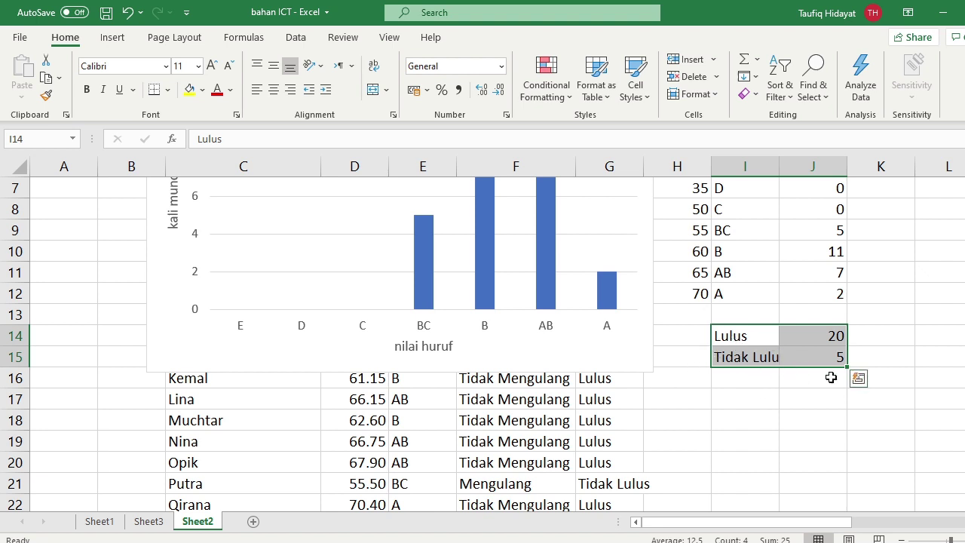
{"action": "left_click", "coordinate": [107, 35]}
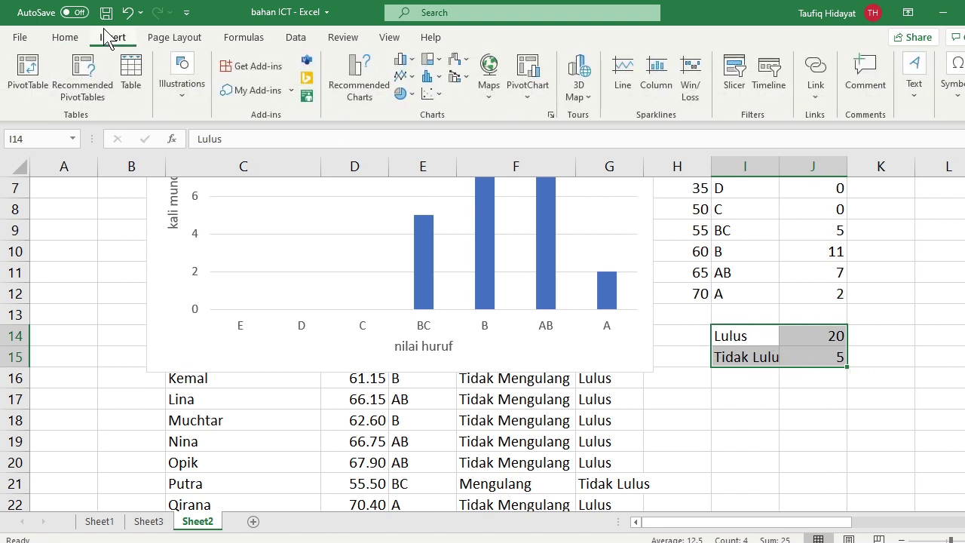
{"action": "left_click", "coordinate": [405, 95]}
{"action": "left_click", "coordinate": [413, 144]}
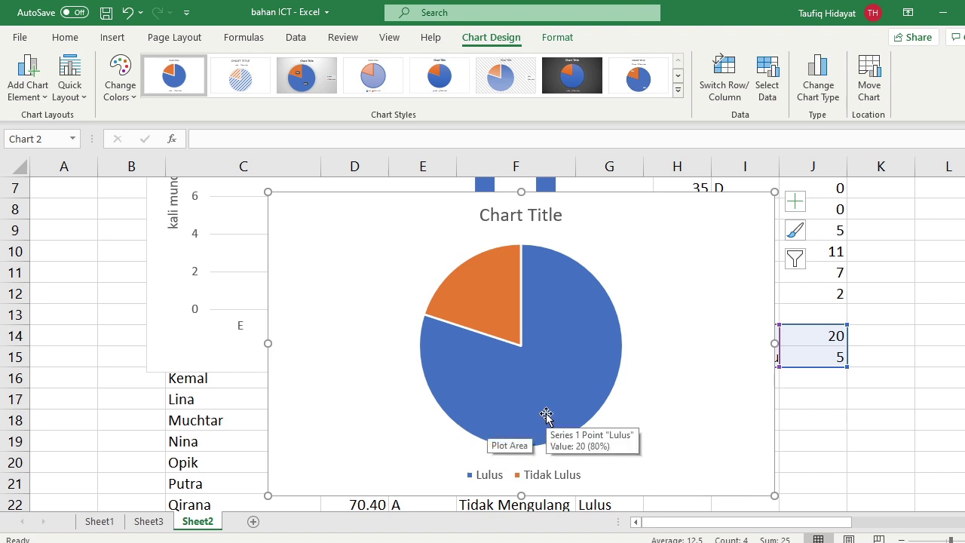
Delete the chart title of the pie chart.
{"action": "left_click", "coordinate": [547, 219]}
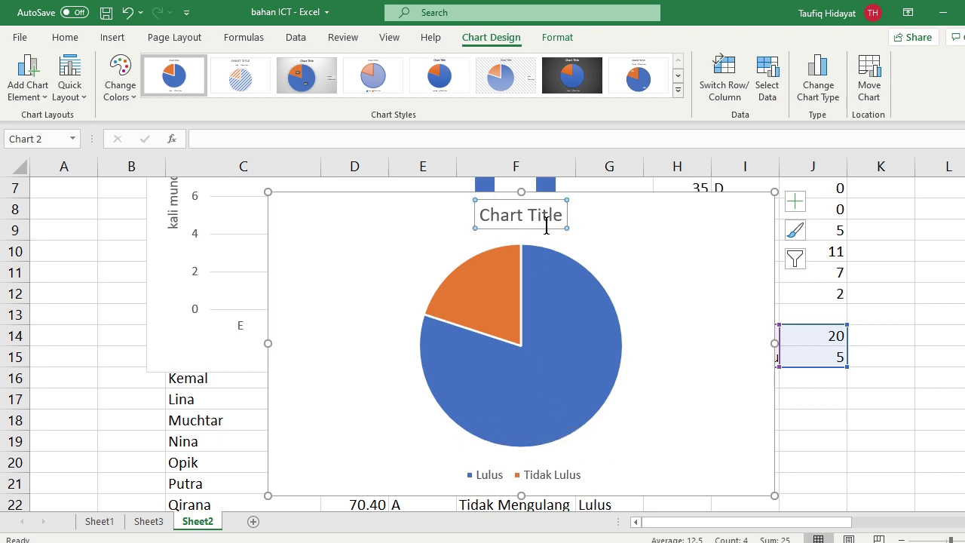
{"action": "key", "text": "Delete"}
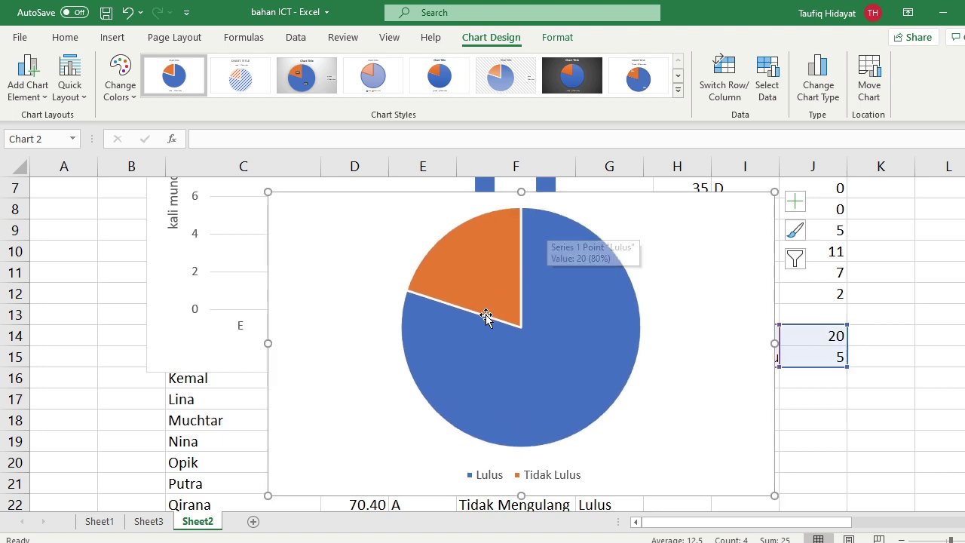
{"action": "left_click", "coordinate": [678, 90]}
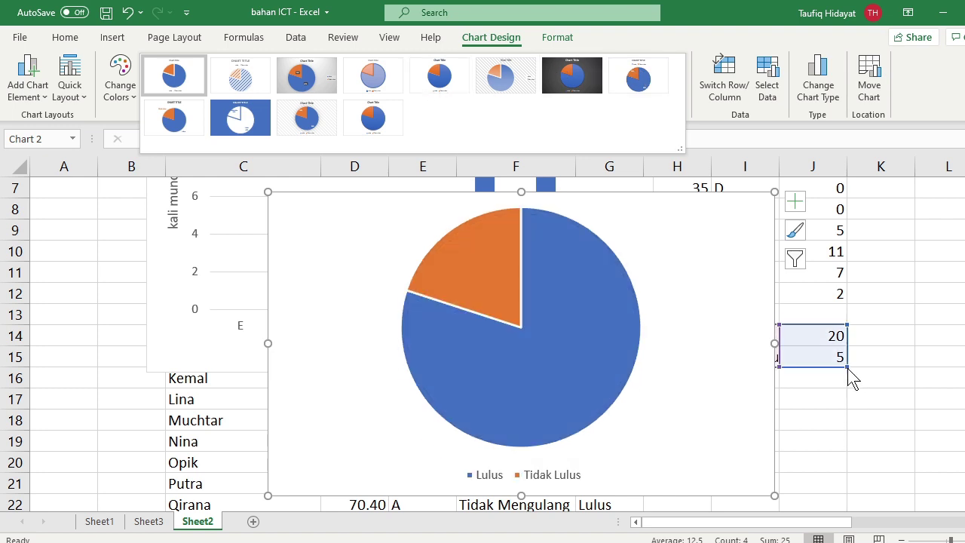
{"action": "left_click", "coordinate": [605, 197]}
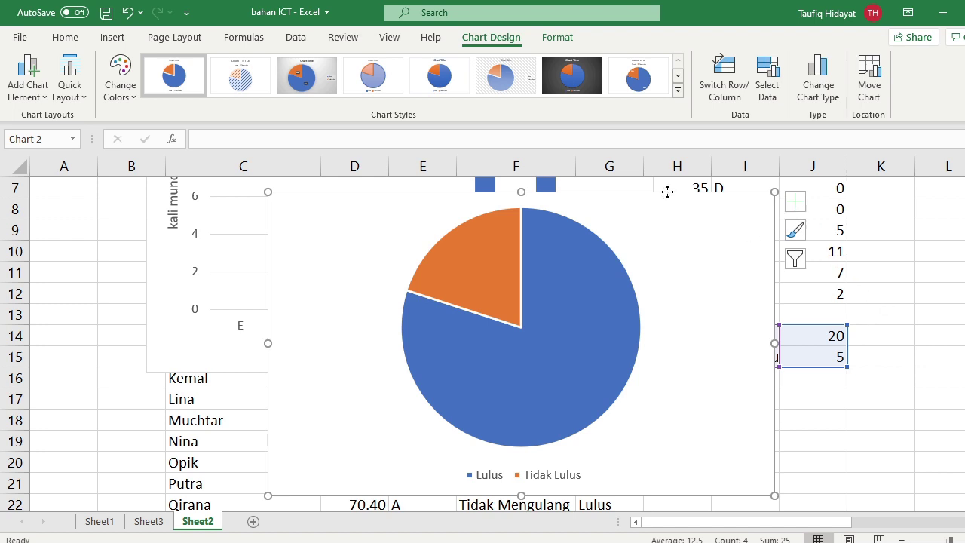
Move the pie chart below the Lulus and Tidak Lulus counts and the column chart to the empty columns N to U.
{"action": "left_click_drag", "start_coordinate": [670, 189], "coordinate": [947, 454]}
{"action": "left_click", "coordinate": [475, 301]}
{"action": "left_click_drag", "start_coordinate": [479, 370], "coordinate": [928, 529]}
{"action": "left_click_drag", "start_coordinate": [363, 284], "coordinate": [759, 415]}
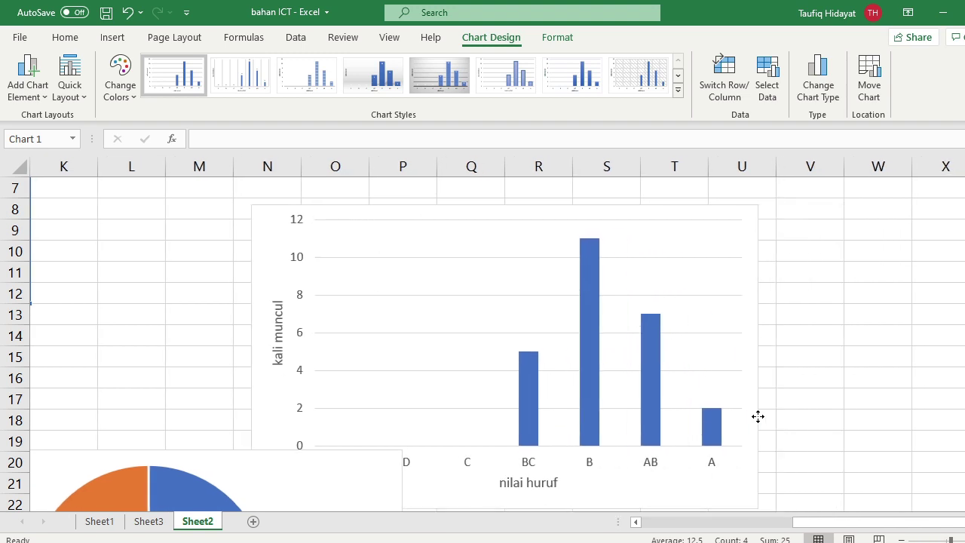
Select the student table C5:G30 including its header row and open the Sort dialog for it.
{"action": "left_click_drag", "start_coordinate": [823, 534], "coordinate": [661, 509]}
{"action": "scroll", "coordinate": [743, 391], "scroll_direction": "up", "scroll_amount": 2}
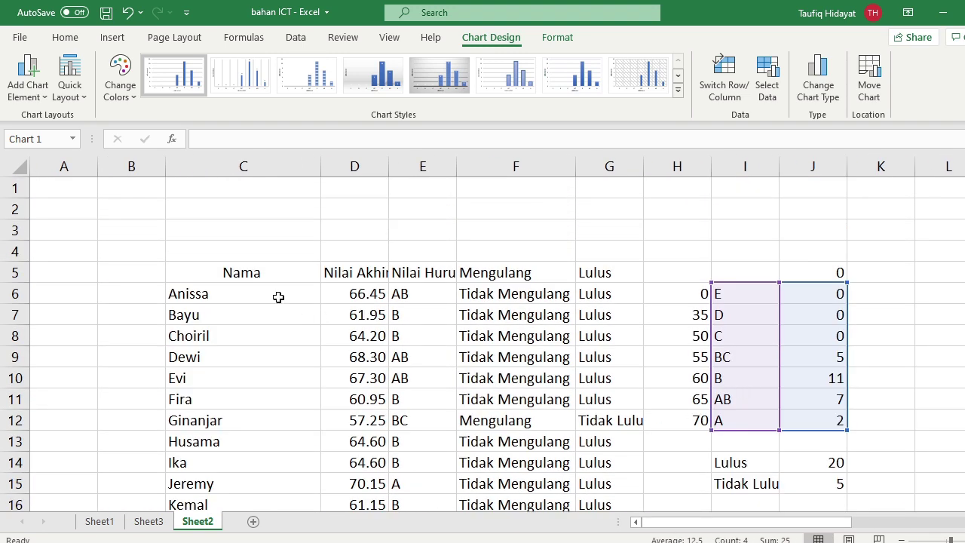
{"action": "left_click_drag", "start_coordinate": [202, 285], "coordinate": [605, 460]}
{"action": "scroll", "coordinate": [437, 249], "scroll_direction": "up", "scroll_amount": 5}
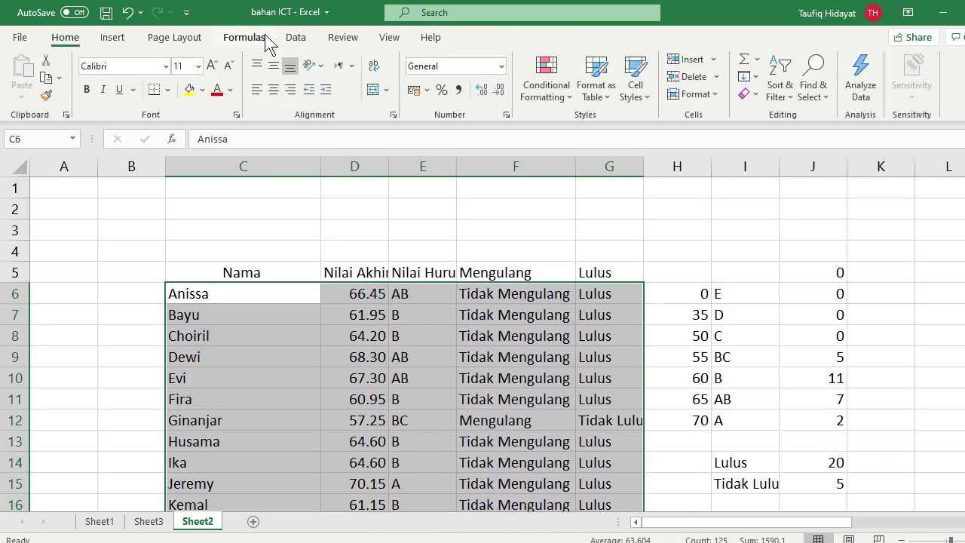
{"action": "left_click_drag", "start_coordinate": [193, 270], "coordinate": [592, 437]}
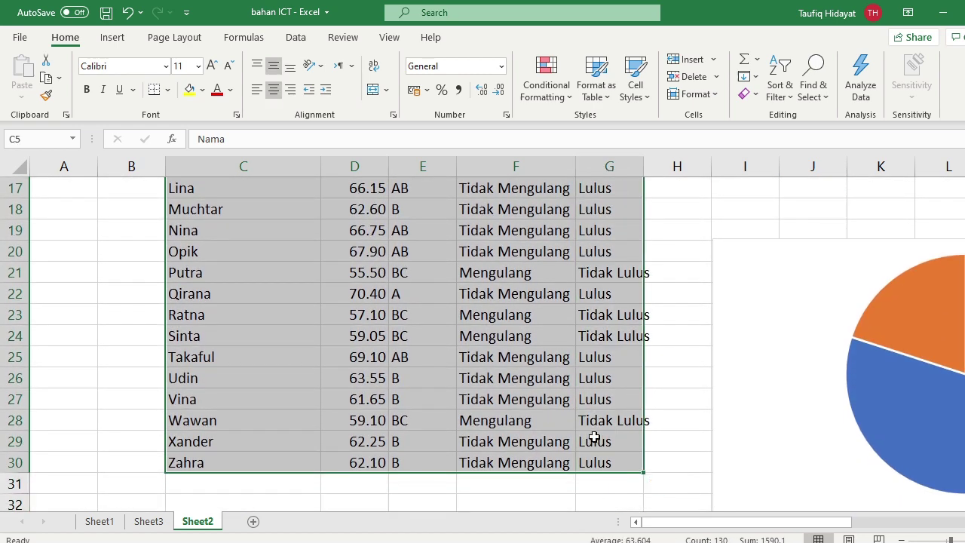
{"action": "scroll", "coordinate": [565, 398], "scroll_direction": "up", "scroll_amount": 5}
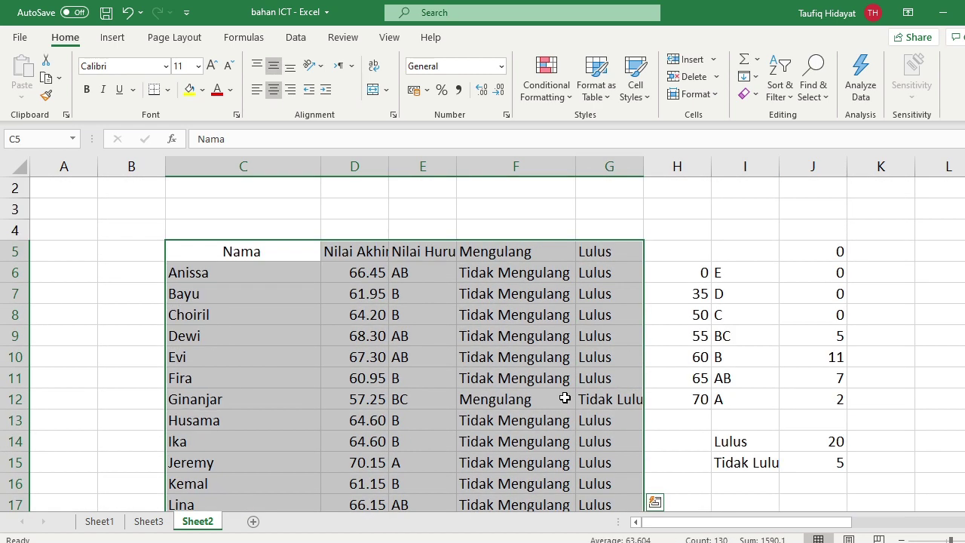
{"action": "left_click", "coordinate": [296, 38]}
{"action": "left_click", "coordinate": [436, 95]}
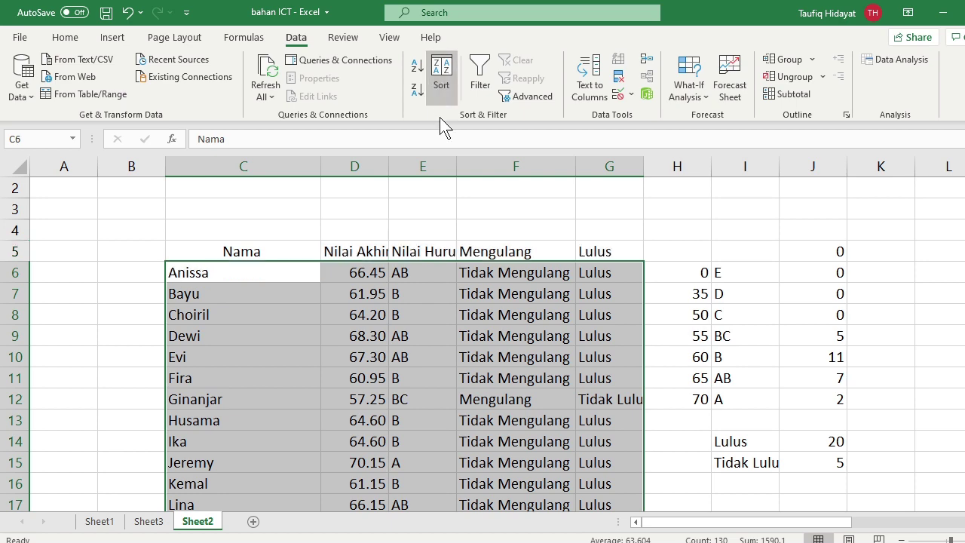
{"action": "left_click_drag", "start_coordinate": [411, 242], "coordinate": [542, 317]}
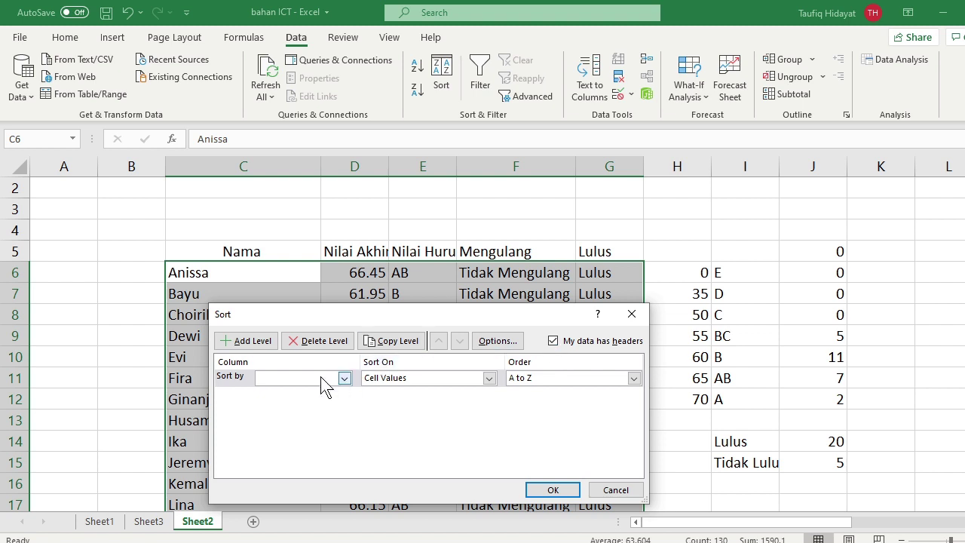
Sort the table by the Nilai Akhir column on cell values from largest to smallest.
{"action": "left_click", "coordinate": [301, 380]}
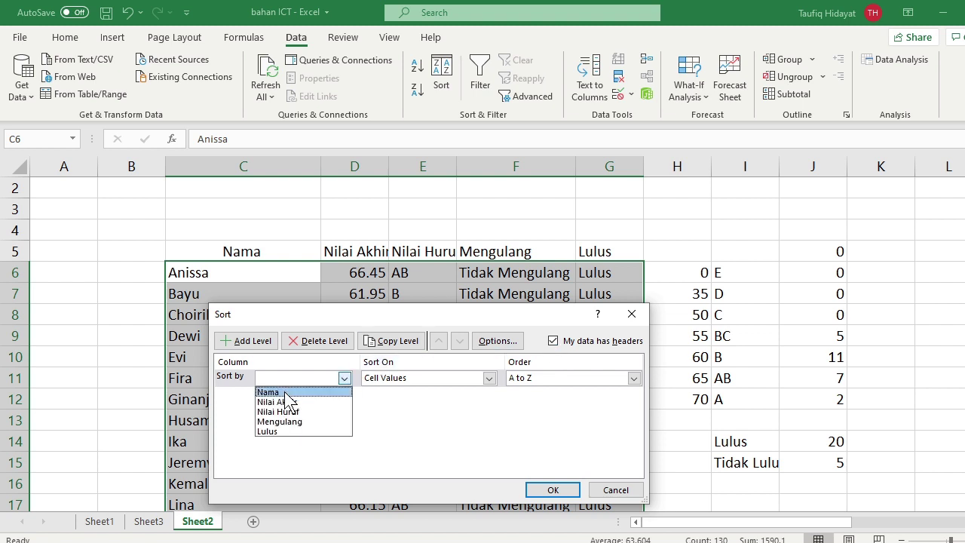
{"action": "left_click", "coordinate": [284, 393]}
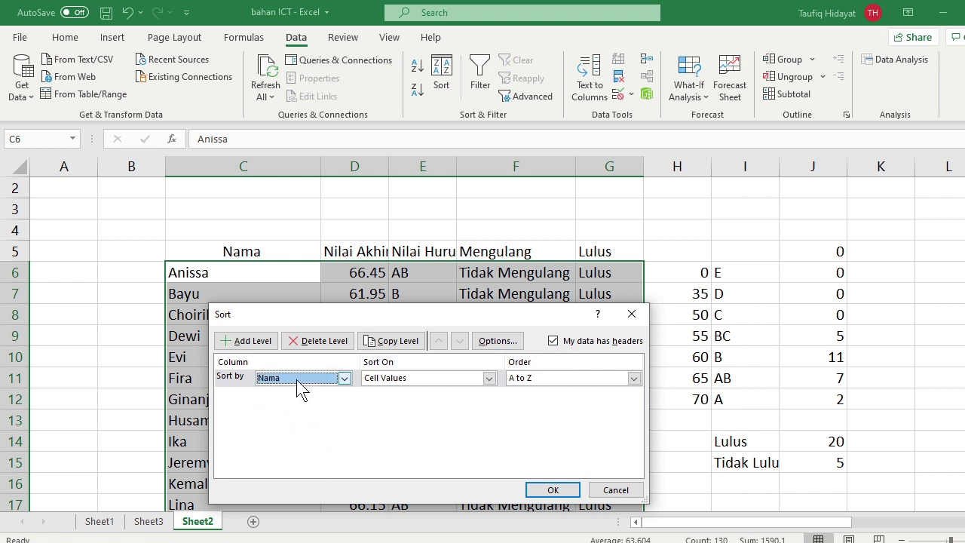
{"action": "left_click", "coordinate": [297, 380]}
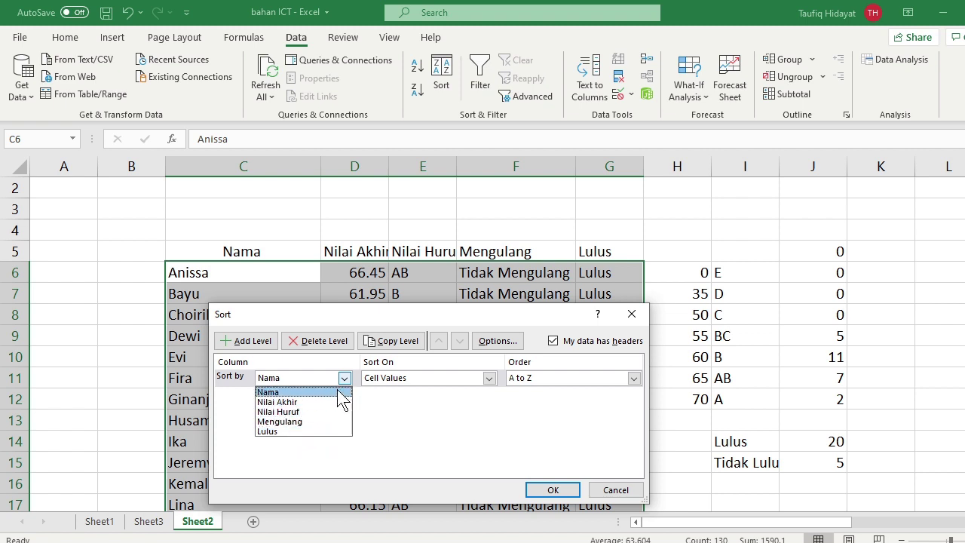
{"action": "left_click", "coordinate": [290, 402]}
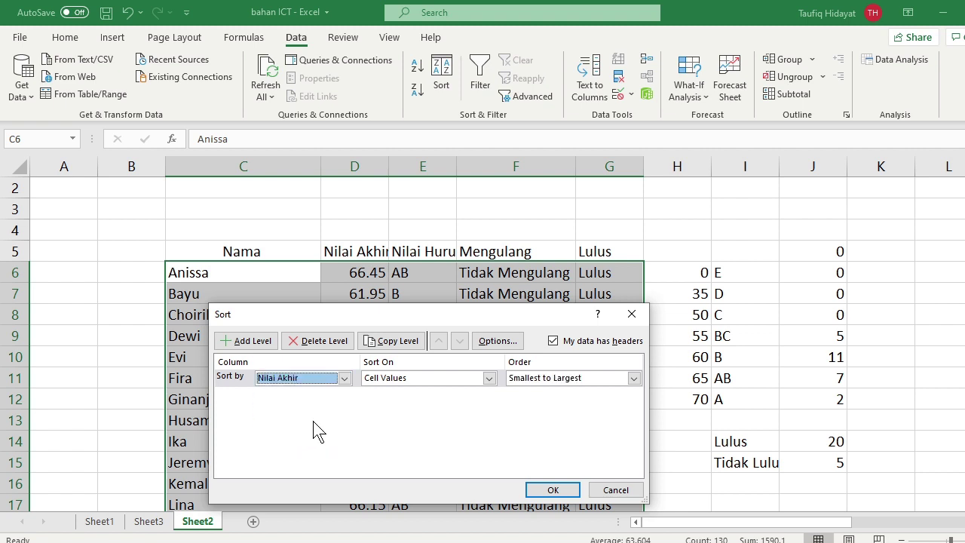
{"action": "left_click", "coordinate": [547, 381]}
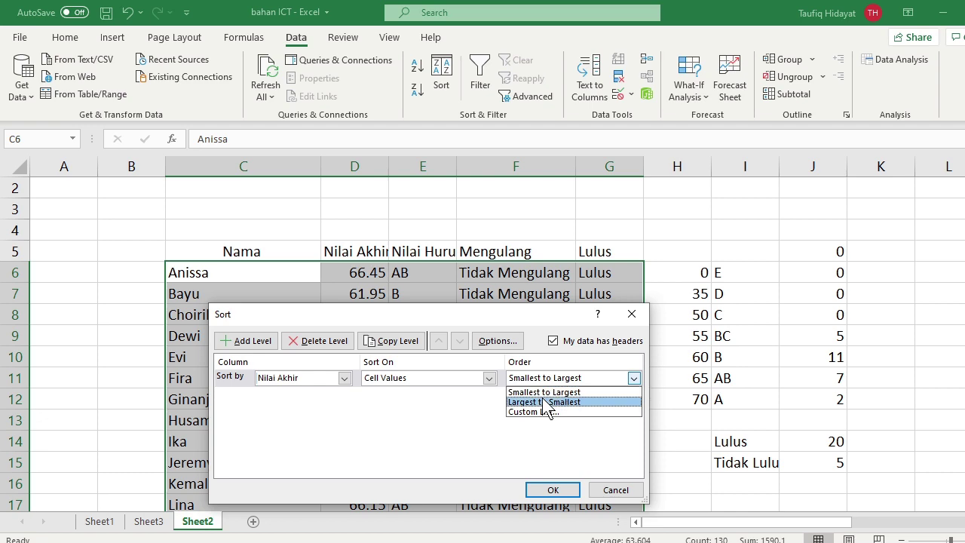
{"action": "left_click", "coordinate": [544, 402]}
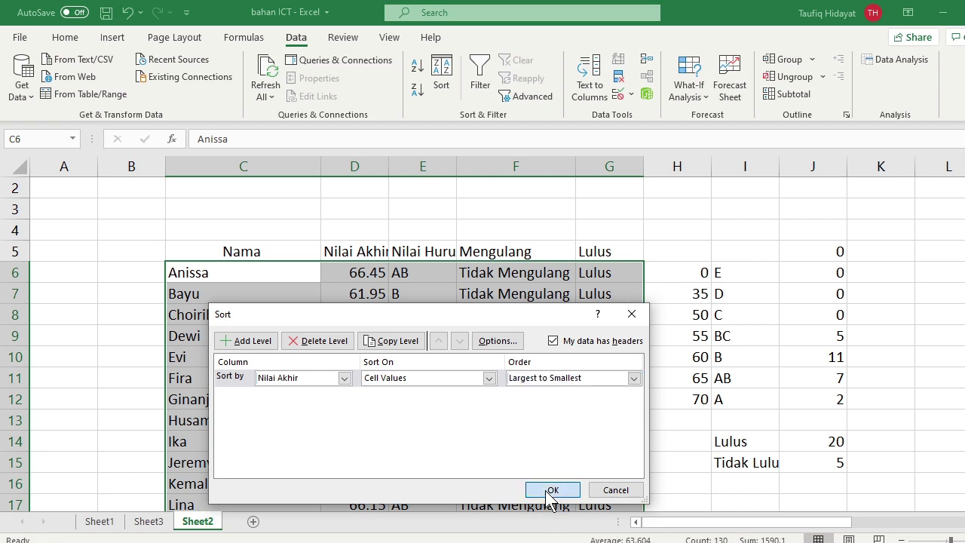
{"action": "left_click", "coordinate": [552, 491]}
Sort the student table by Nilai Huruf from Z to A, with Nama from A to Z as a second level.
{"action": "scroll", "coordinate": [539, 384], "scroll_direction": "down", "scroll_amount": 1}
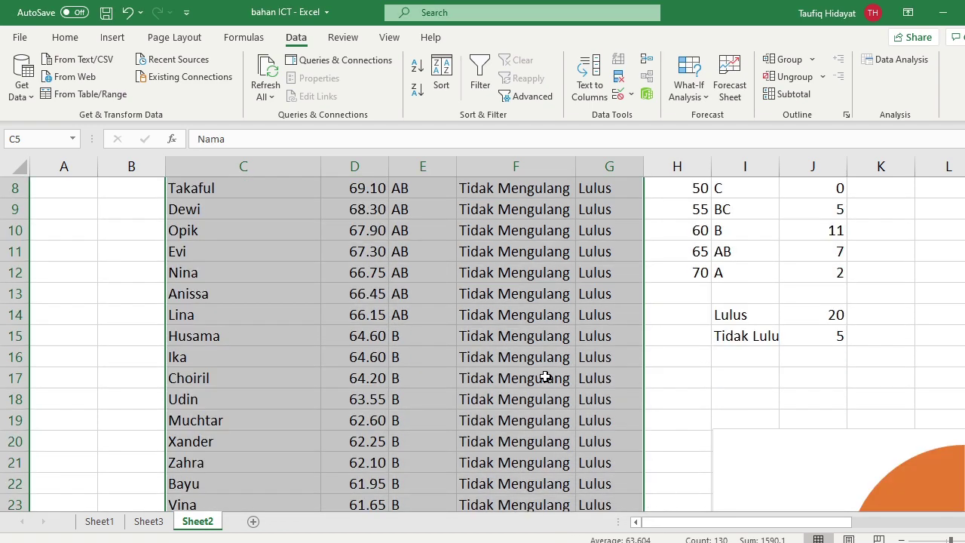
{"action": "scroll", "coordinate": [545, 377], "scroll_direction": "up", "scroll_amount": 2}
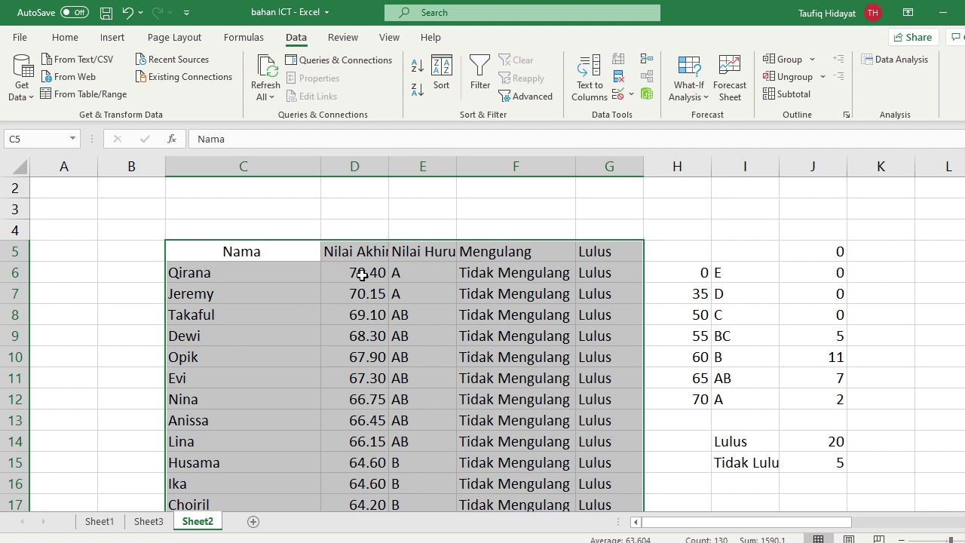
{"action": "scroll", "coordinate": [402, 326], "scroll_direction": "down", "scroll_amount": 5}
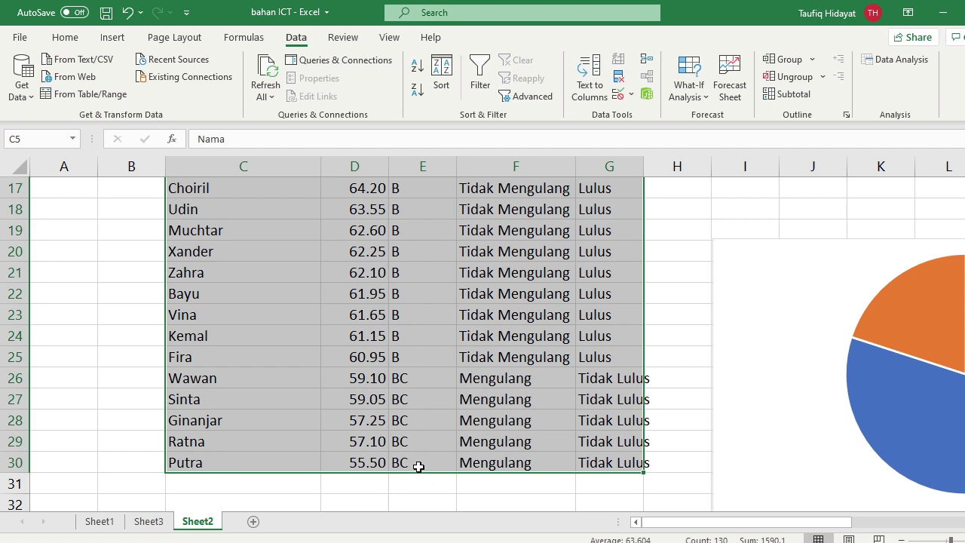
{"action": "scroll", "coordinate": [399, 317], "scroll_direction": "up", "scroll_amount": 4}
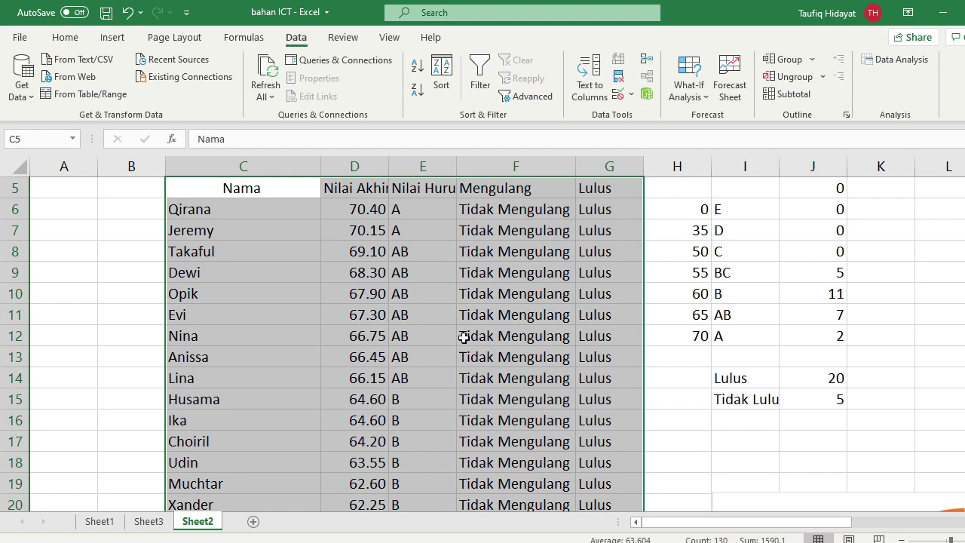
{"action": "left_click", "coordinate": [453, 78]}
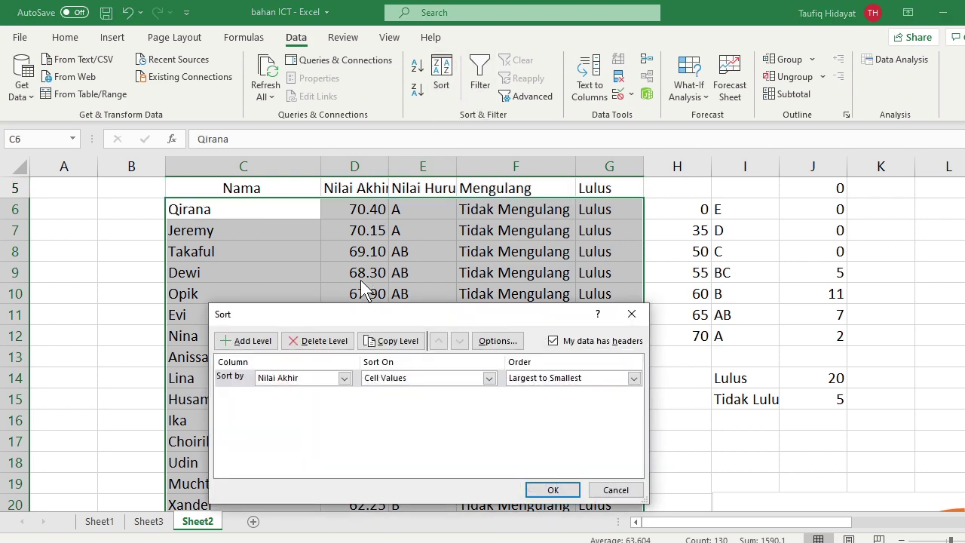
{"action": "left_click", "coordinate": [344, 378]}
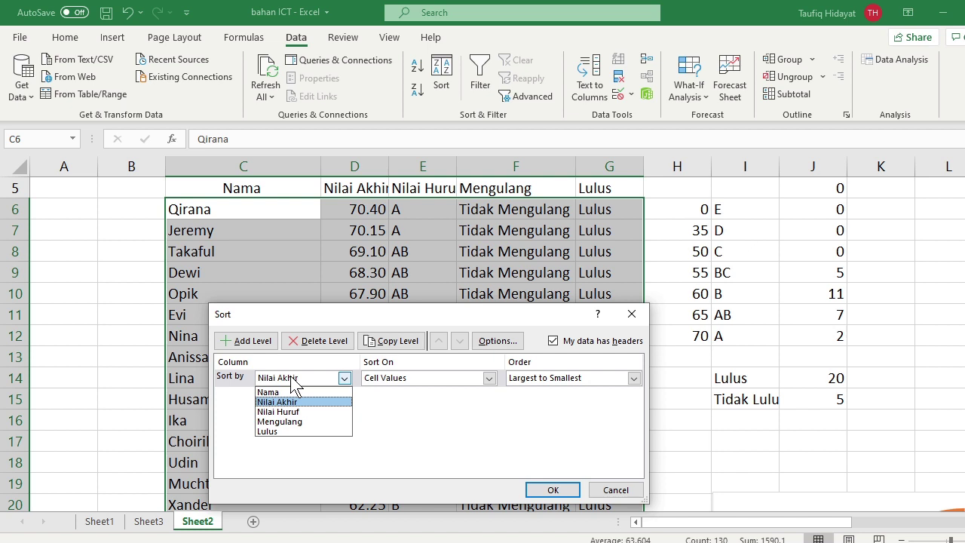
{"action": "left_click", "coordinate": [280, 413]}
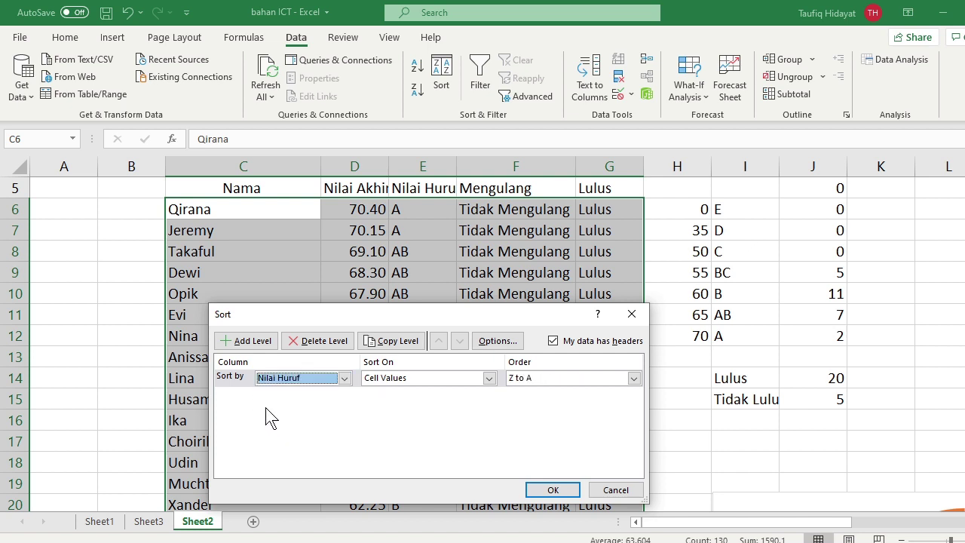
{"action": "left_click", "coordinate": [243, 341]}
{"action": "left_click", "coordinate": [276, 396]}
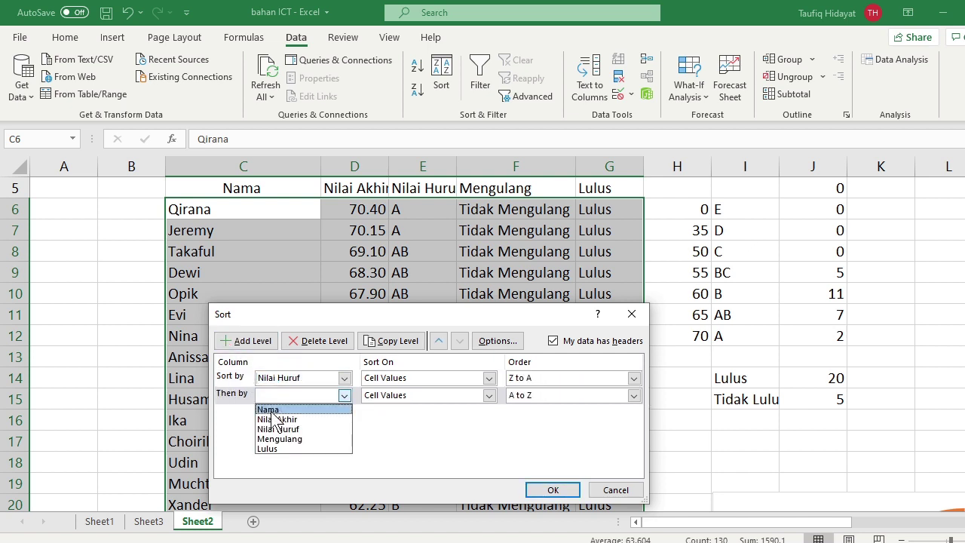
{"action": "left_click", "coordinate": [270, 410]}
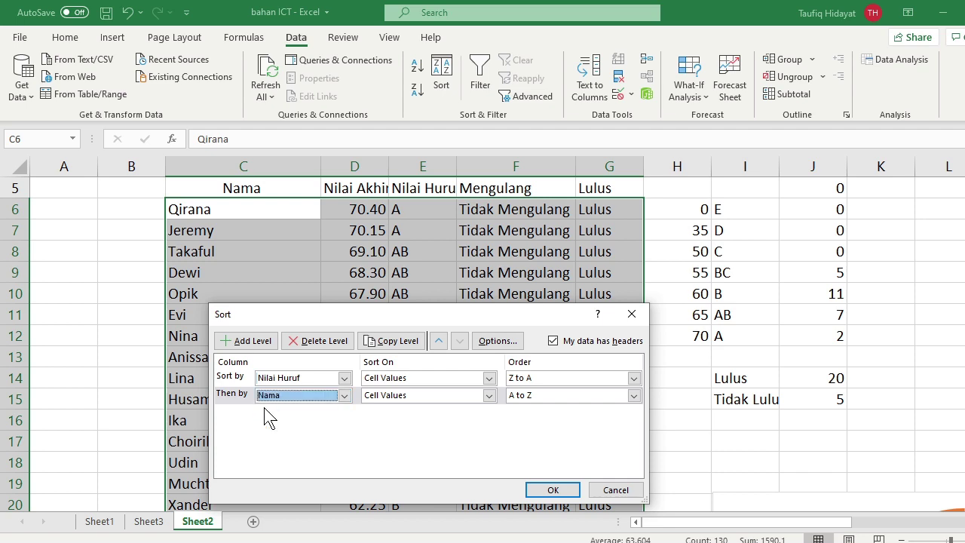
{"action": "left_click", "coordinate": [553, 490]}
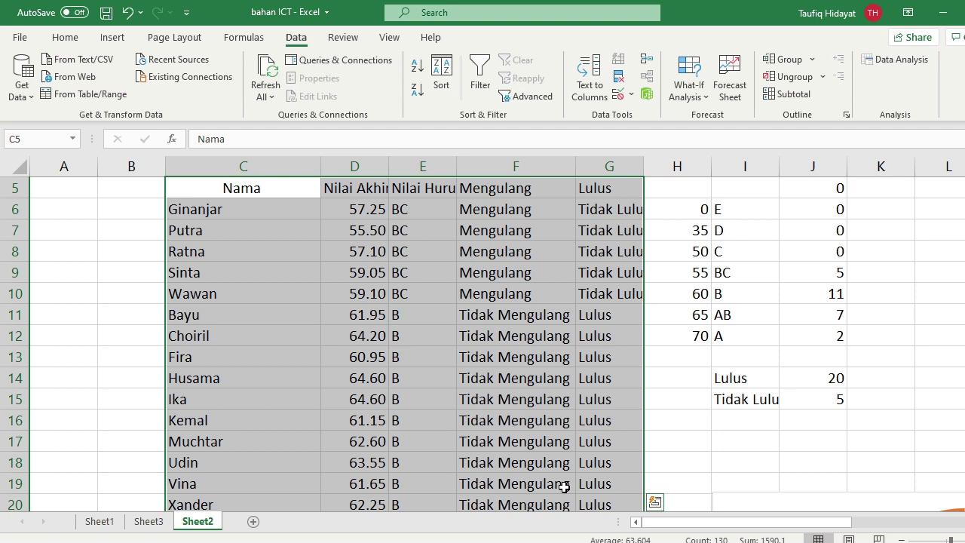
Add filters to the table's header row C5:G5.
{"action": "left_click_drag", "start_coordinate": [422, 211], "coordinate": [422, 348]}
{"action": "scroll", "coordinate": [435, 338], "scroll_direction": "down", "scroll_amount": 4}
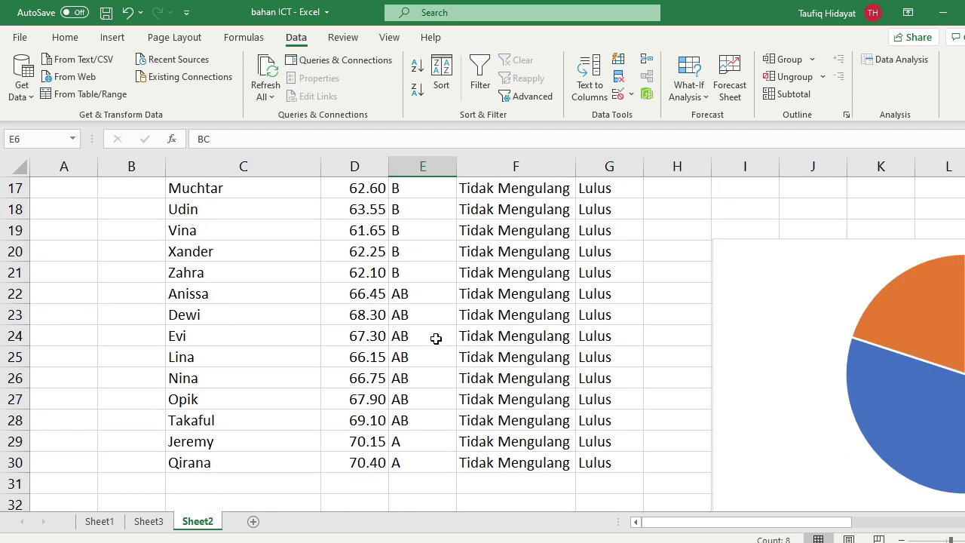
{"action": "scroll", "coordinate": [418, 385], "scroll_direction": "up", "scroll_amount": 5}
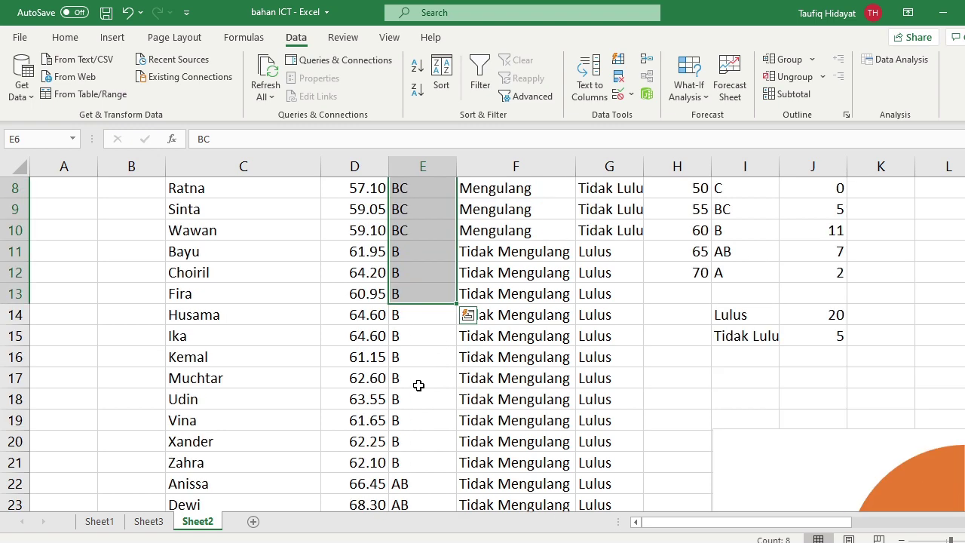
{"action": "left_click_drag", "start_coordinate": [239, 294], "coordinate": [259, 383]}
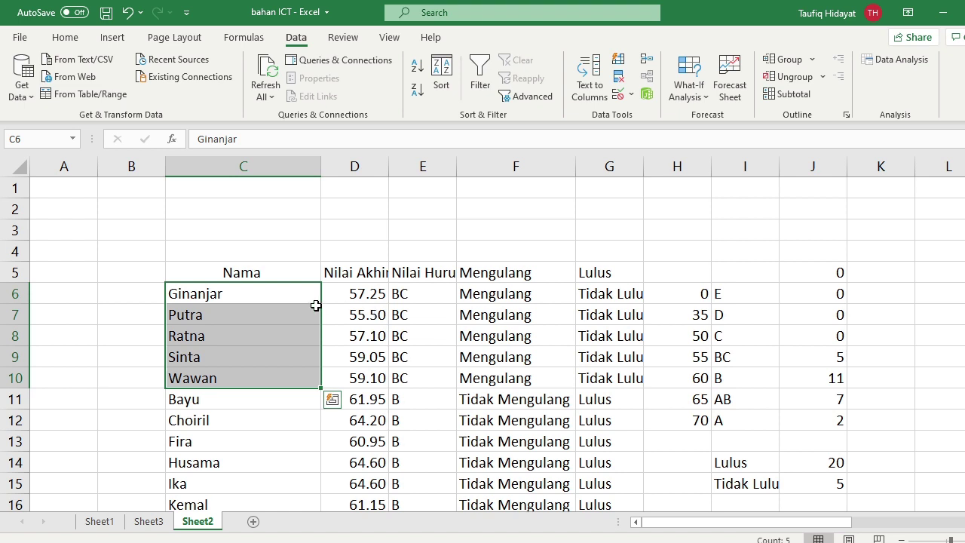
{"action": "left_click_drag", "start_coordinate": [264, 275], "coordinate": [620, 273]}
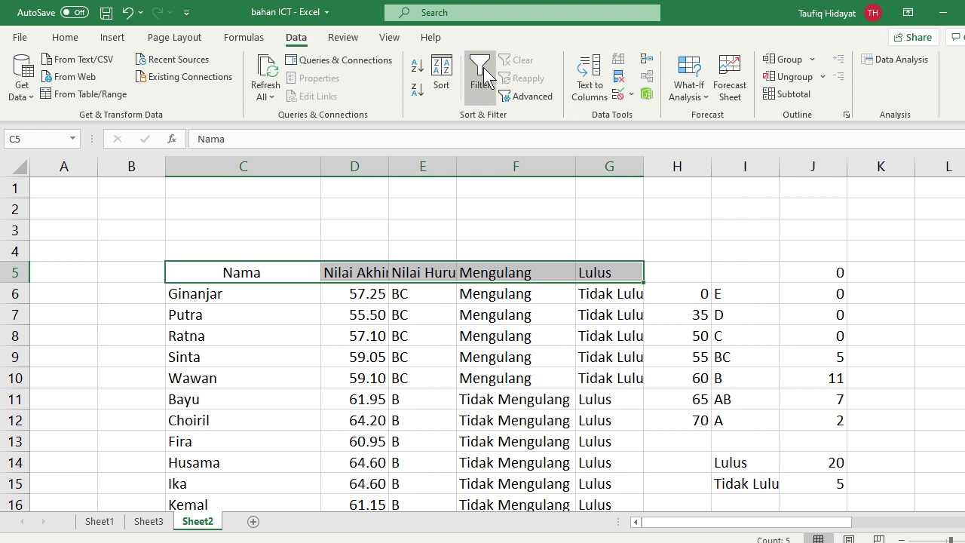
{"action": "left_click", "coordinate": [481, 67]}
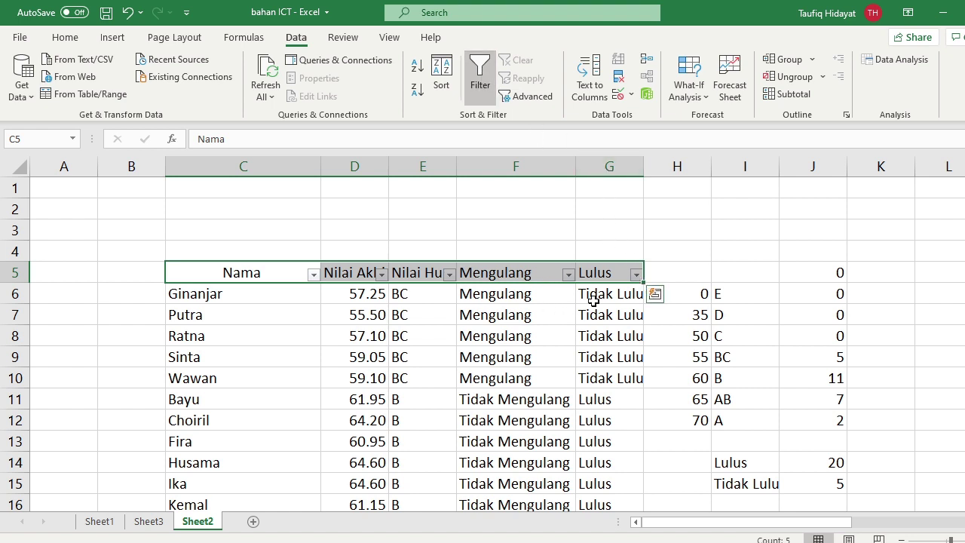
Filter the Lulus column to show only the Tidak Lulus rows.
{"action": "left_click", "coordinate": [636, 275]}
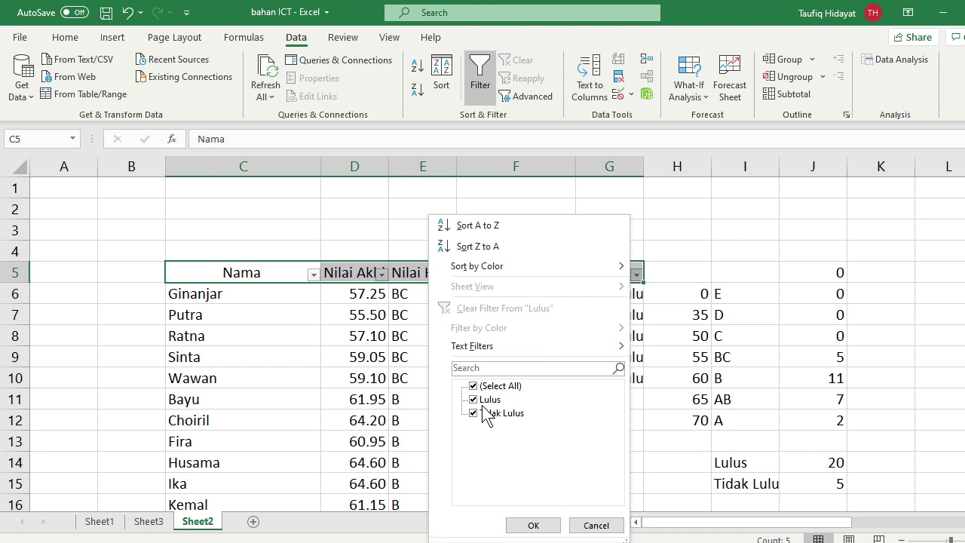
{"action": "left_click", "coordinate": [489, 400]}
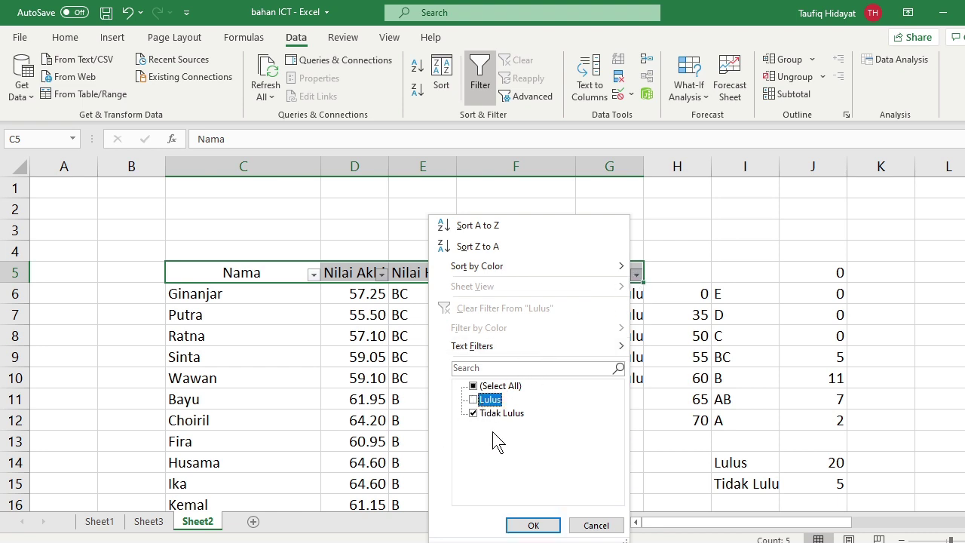
{"action": "left_click", "coordinate": [522, 526]}
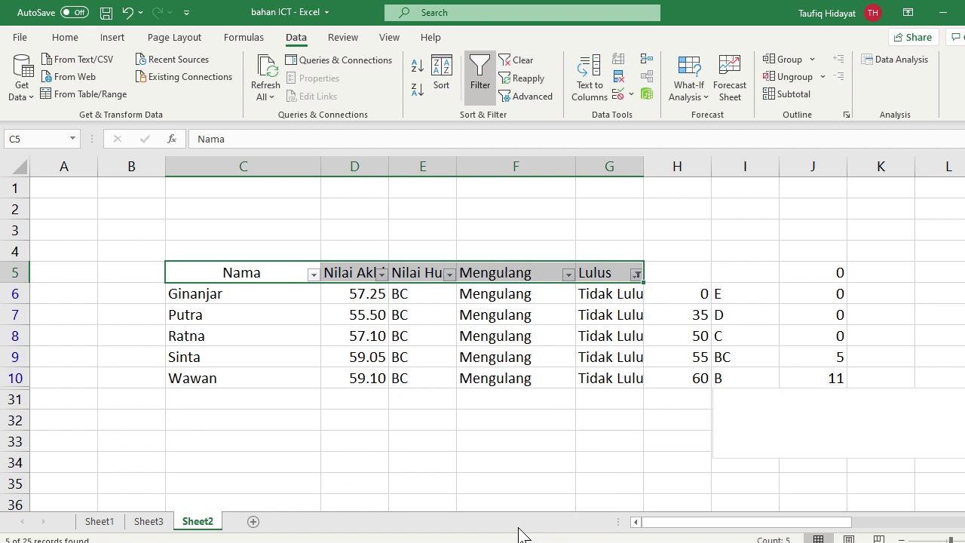